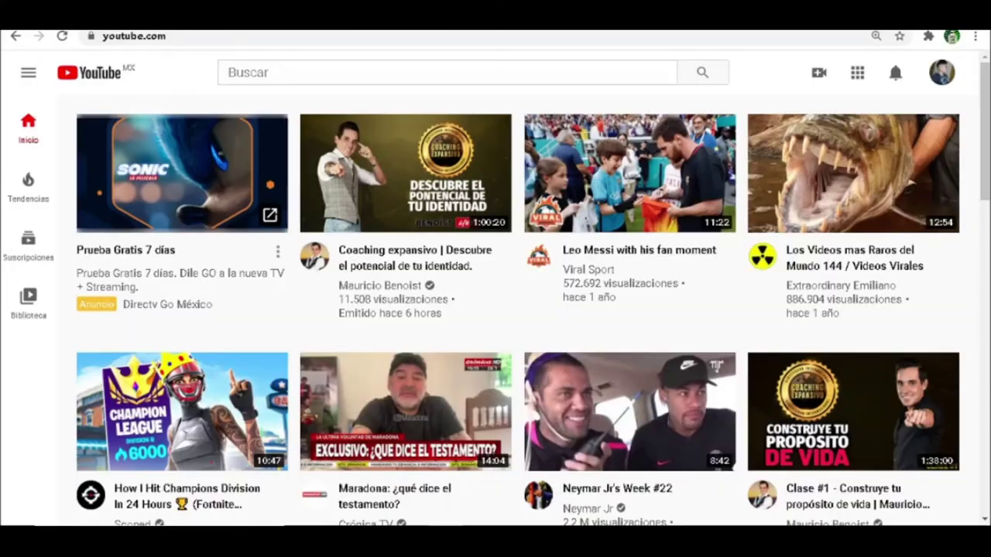
Search YouTube for 'descarg movavi eidtor plus sin marca de agua'.
click(271, 73)
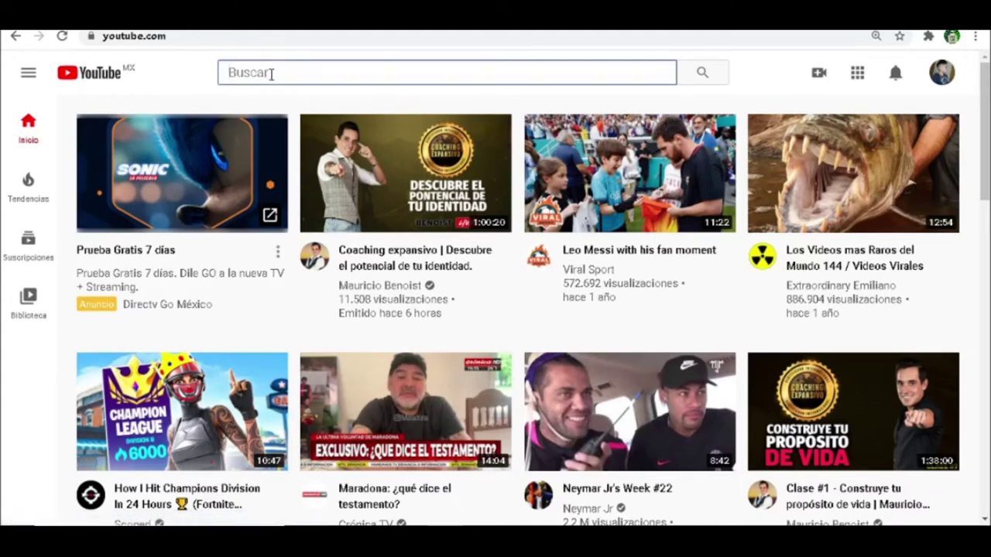
text(descarg)
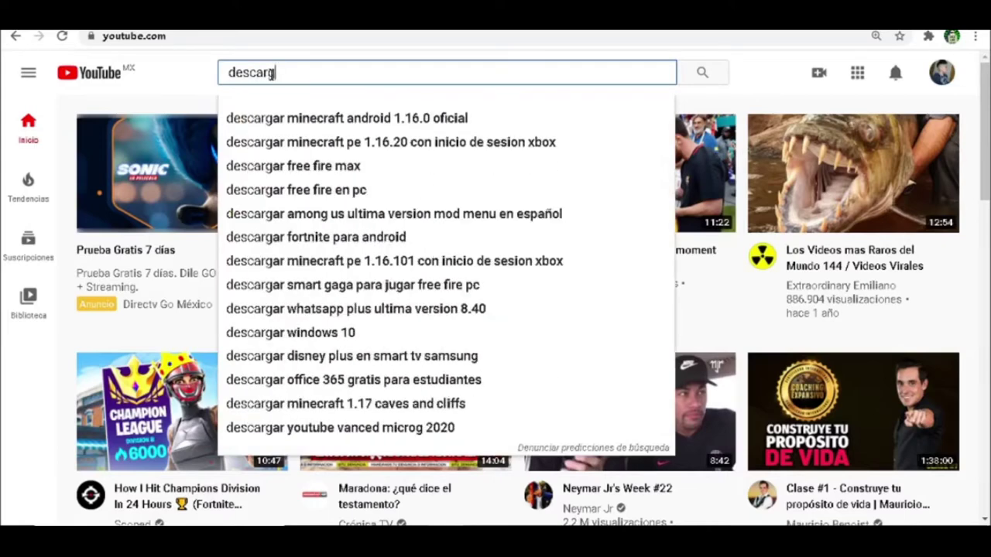
text( movavi )
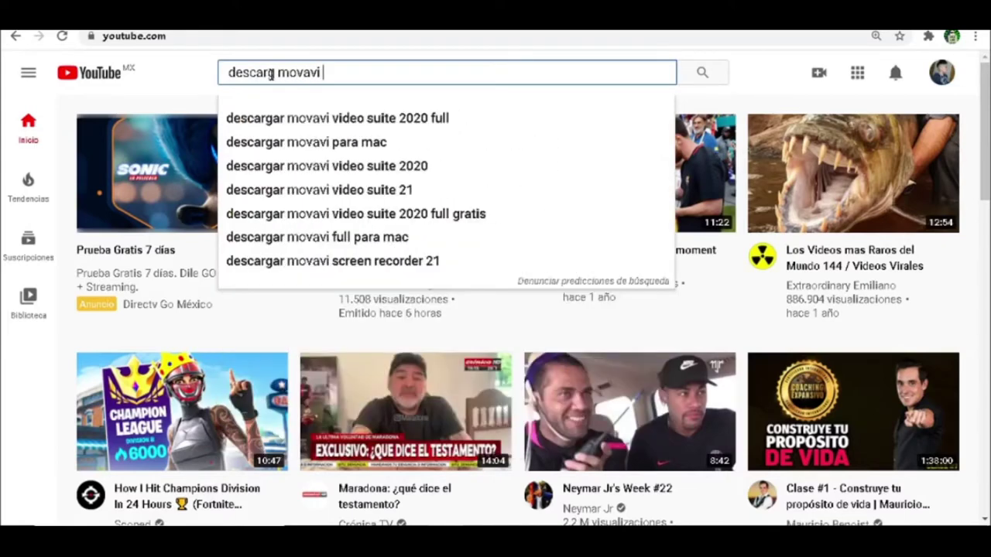
text(eidtor plus si)
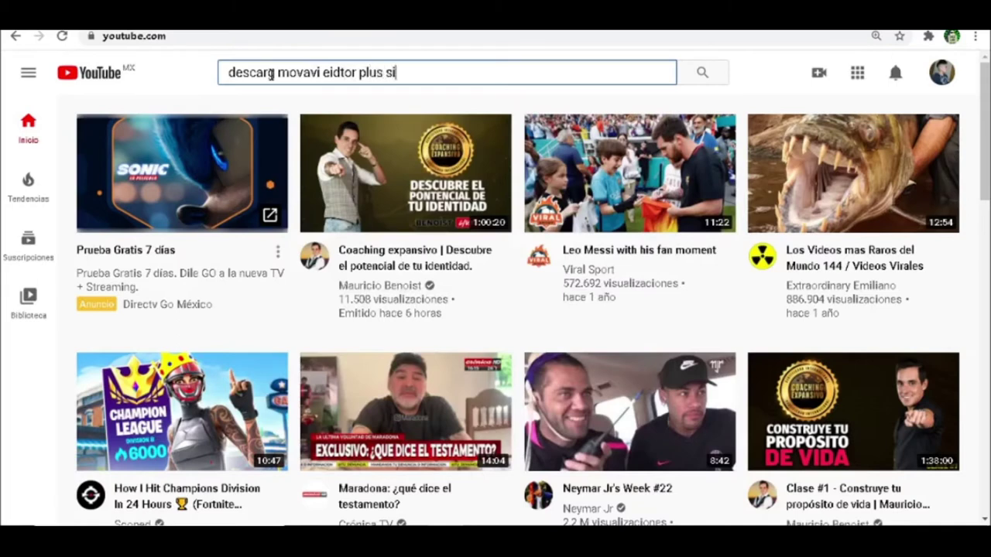
text(n marca de agua)
key(Return)
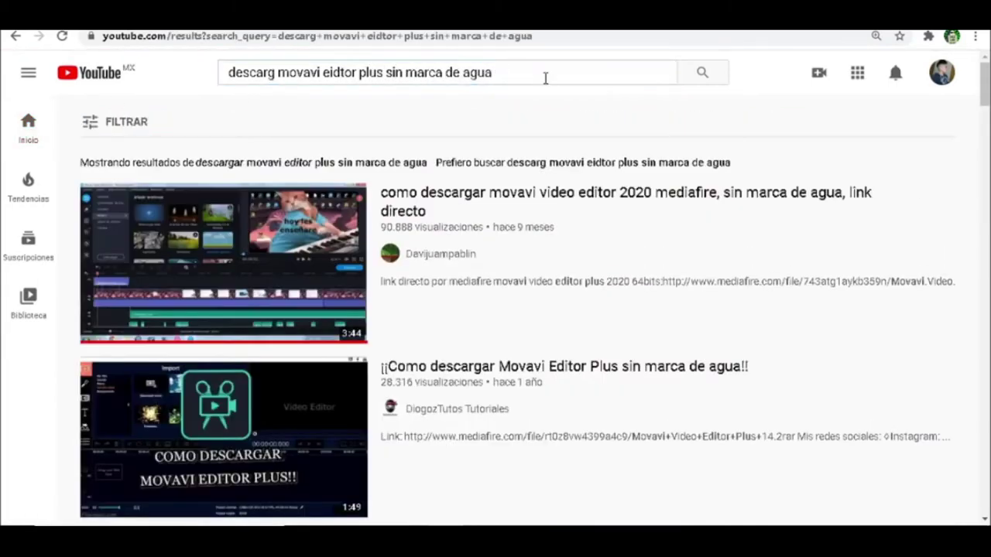
Skim the search results, then switch over to Movavi Video Editor Plus.
scroll(496, 310, down, 8)
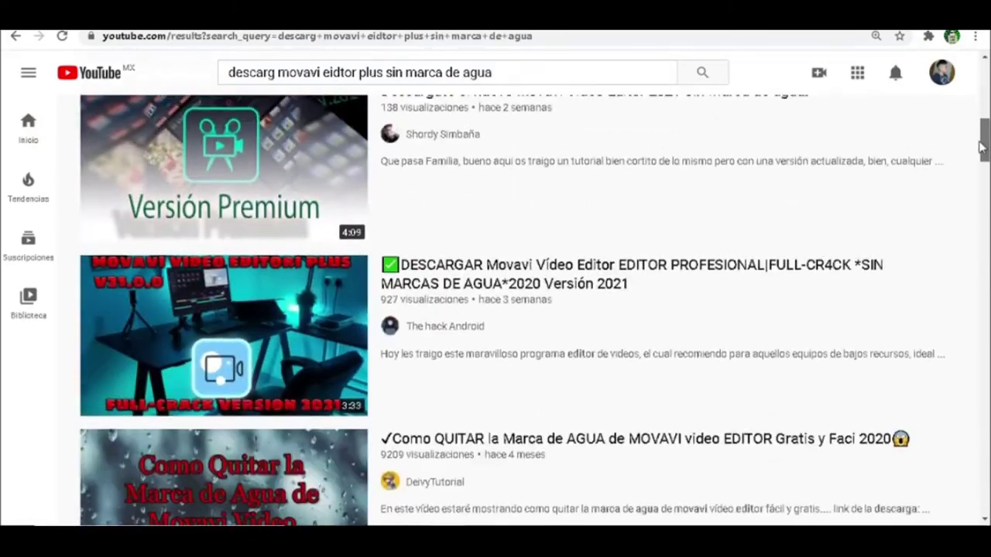
scroll(495, 309, up, 8)
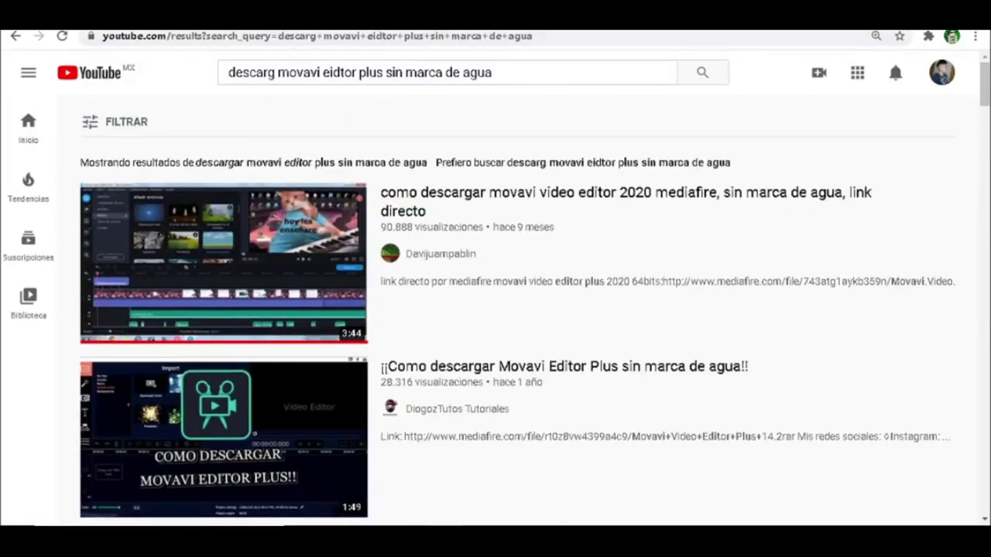
key(alt+Tab)
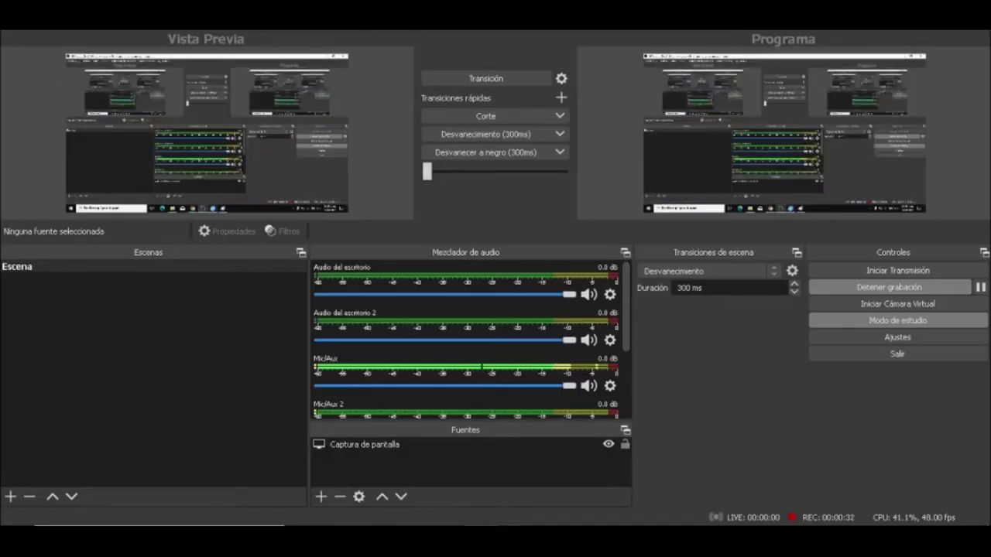
key(alt+Tab)
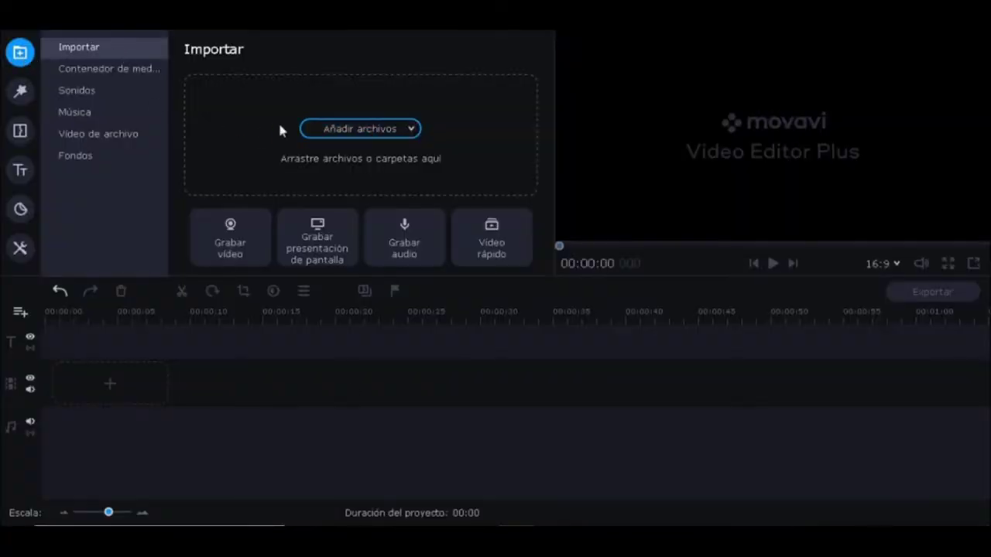
Import 02fortnite.jfif and add 01fortnite.jpg to the start of the timeline.
click(334, 139)
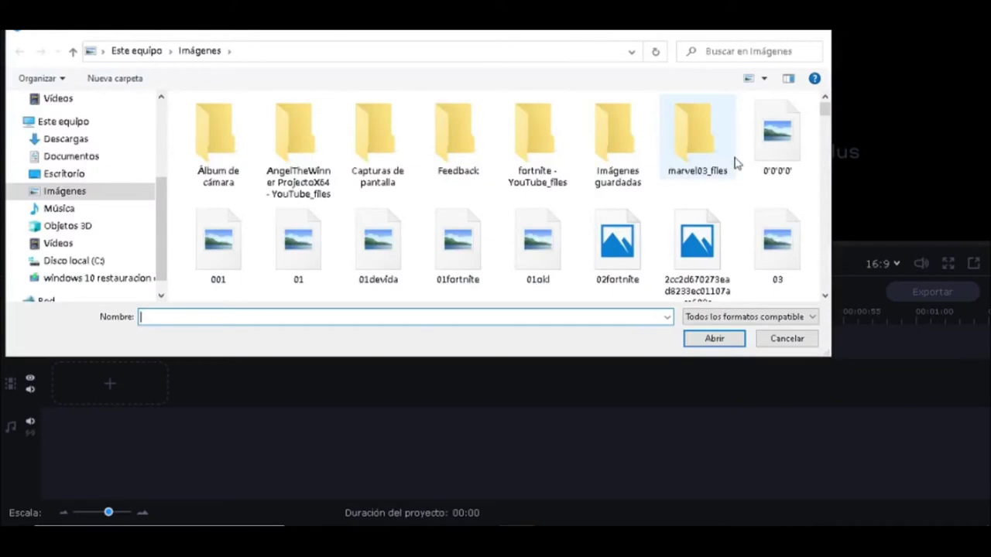
double_click(619, 244)
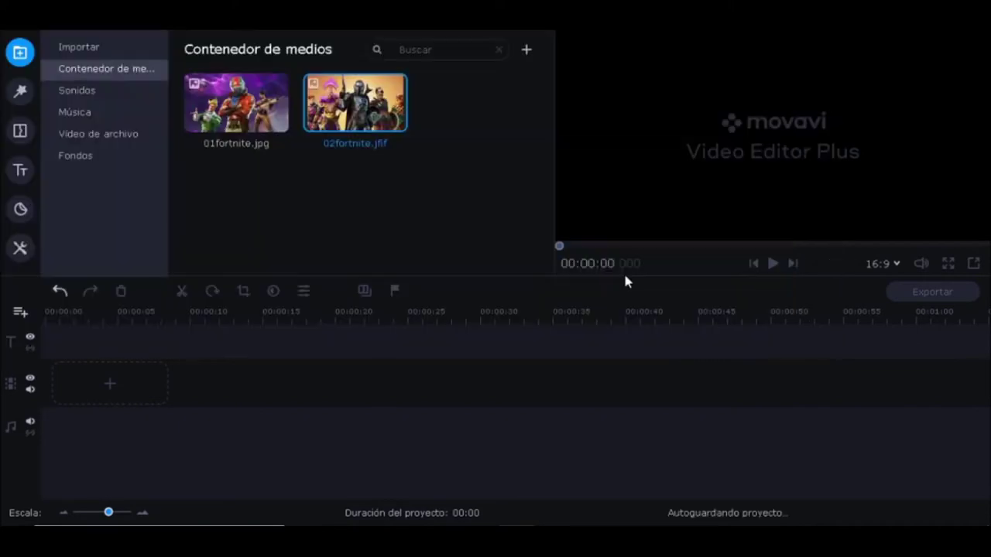
right_click(250, 108)
click(273, 136)
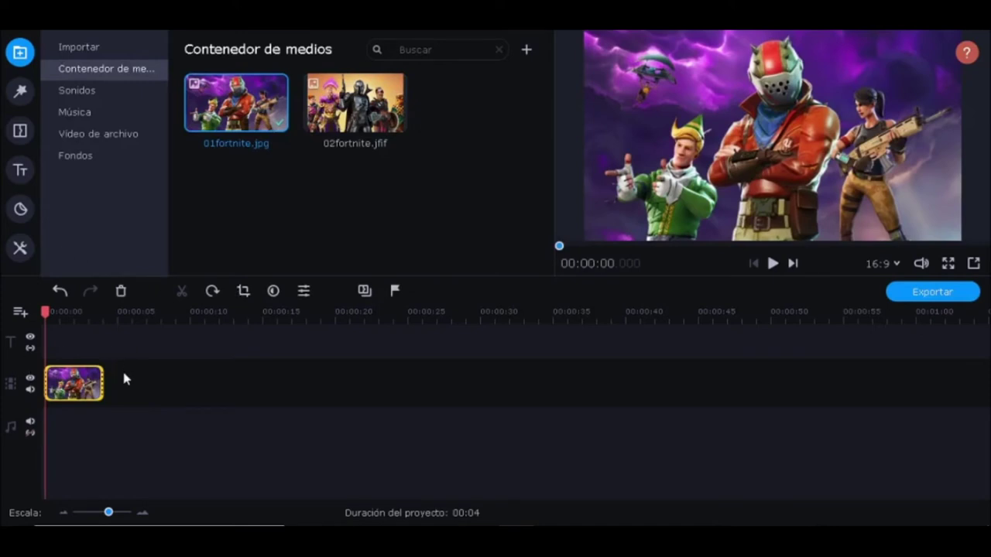
Delete the extra duplicate 01fortnite.jpg clip so a single 4-second clip remains.
double_click(101, 383)
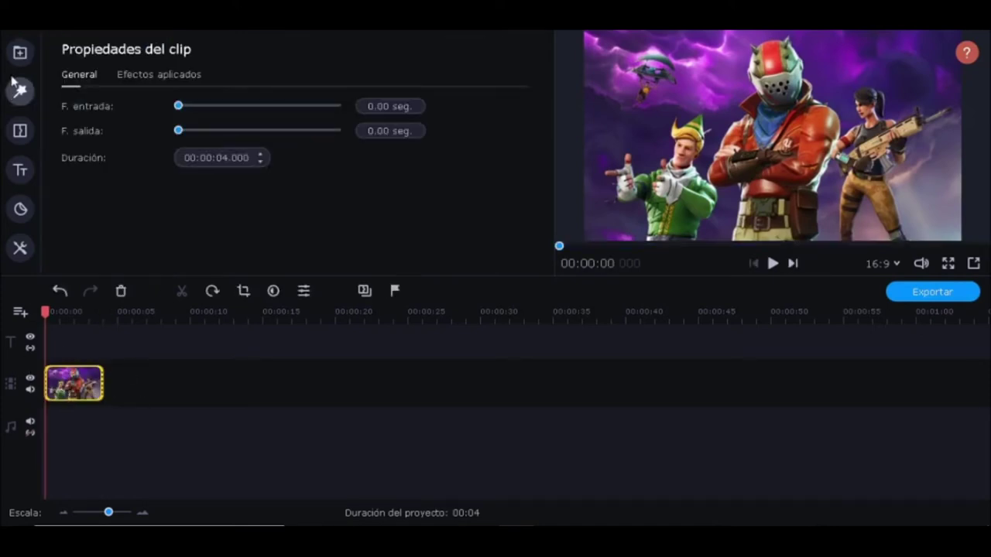
click(20, 52)
drag(236, 102, 177, 378)
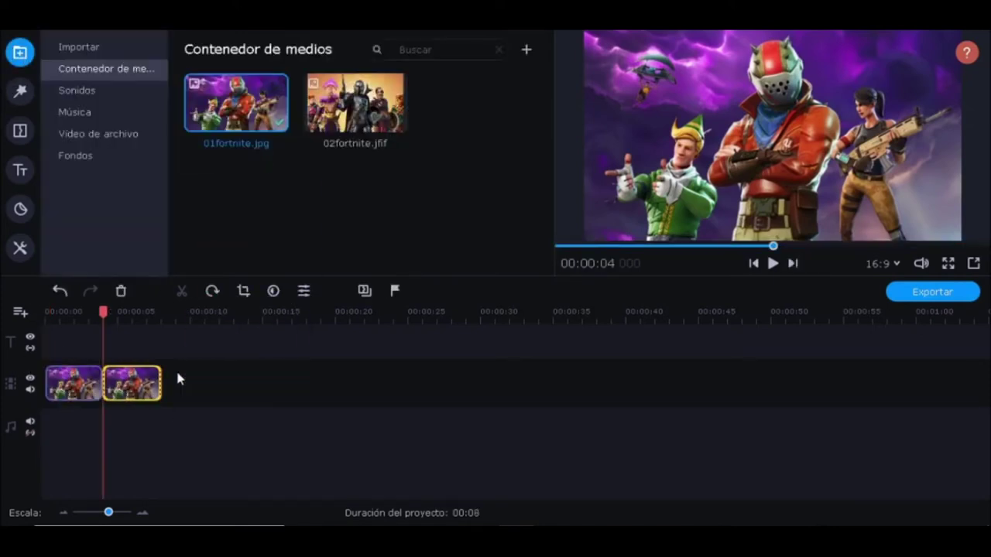
right_click(151, 370)
click(185, 299)
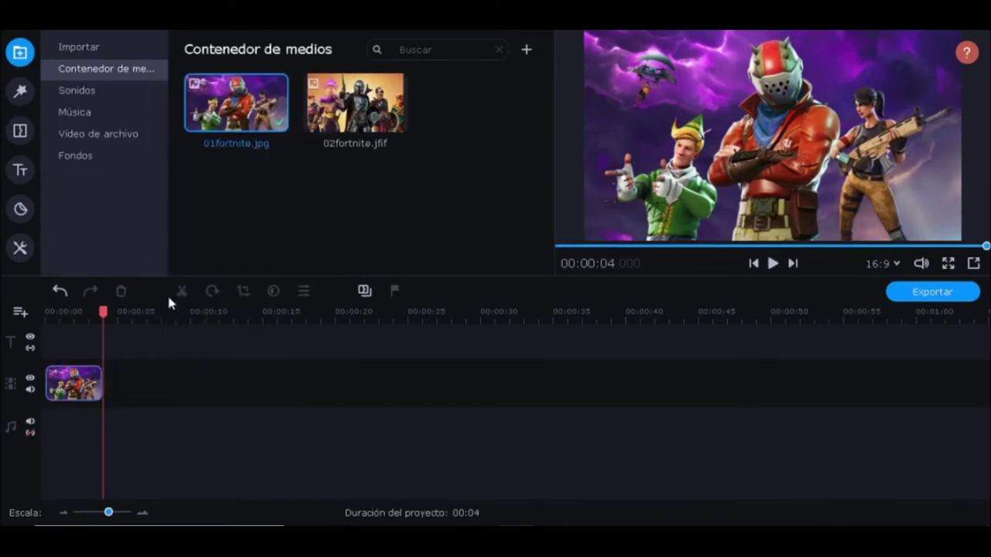
click(85, 311)
click(21, 209)
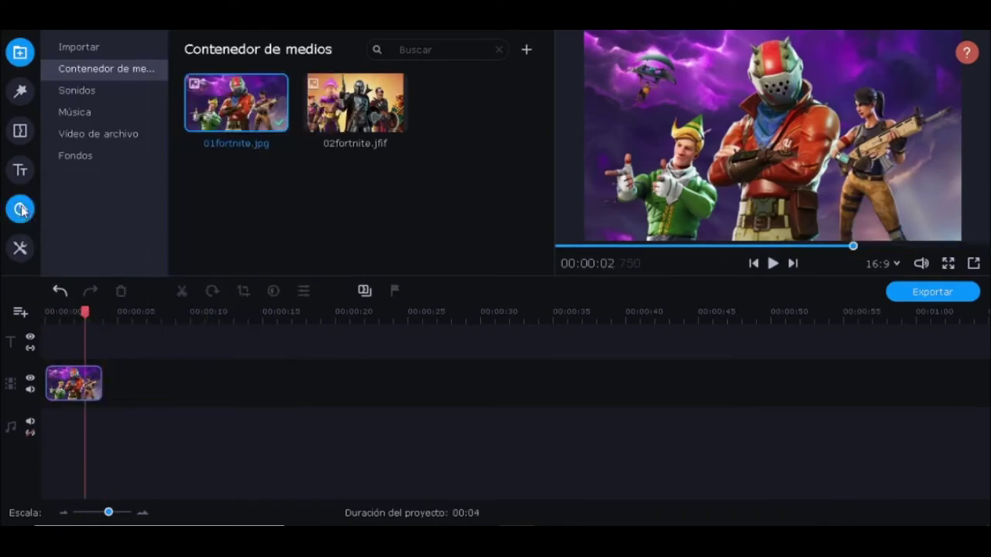
Place a Texto sombreado title on the title track and change its text to 'Fortnite'.
click(20, 171)
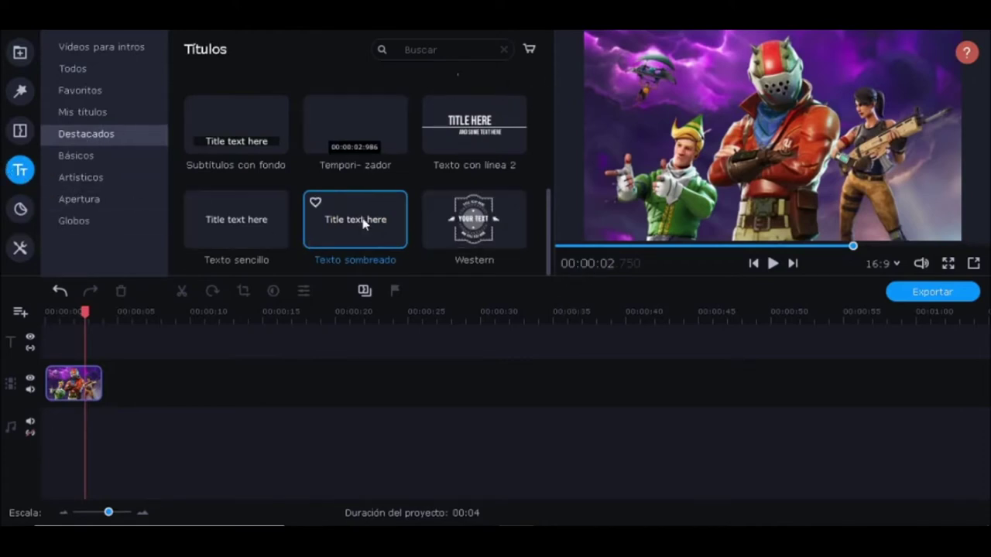
drag(370, 232, 57, 334)
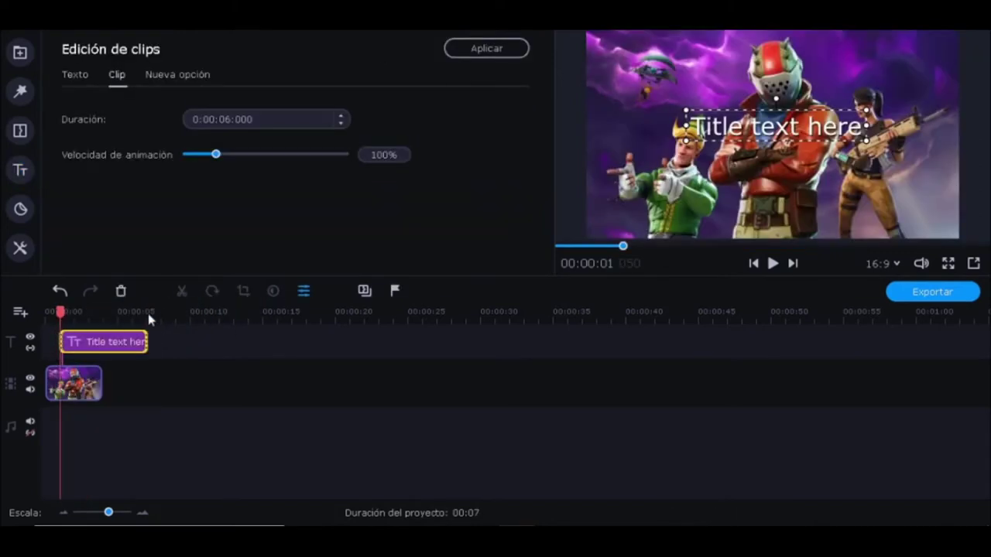
double_click(748, 124)
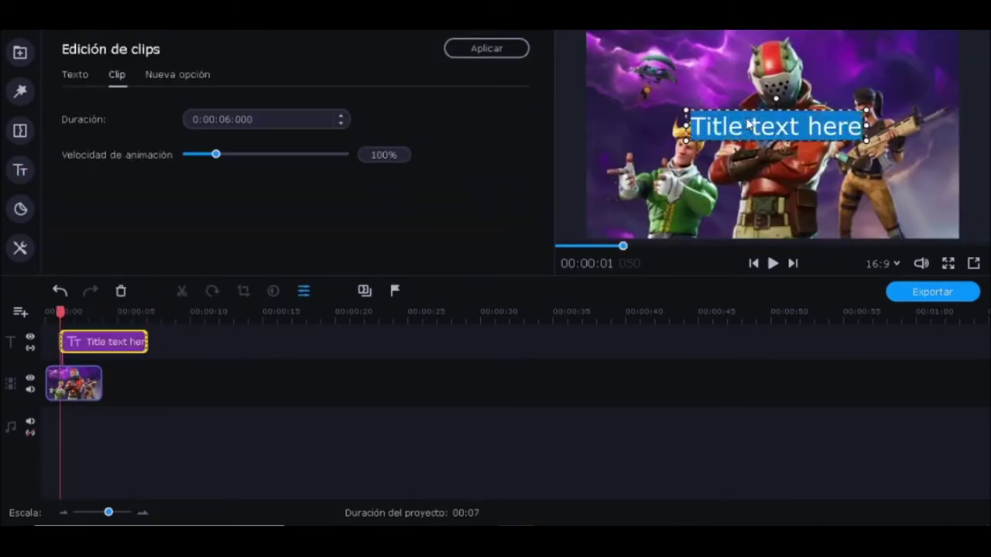
text(Fortnye)
key(BackSpace)
key(BackSpace)
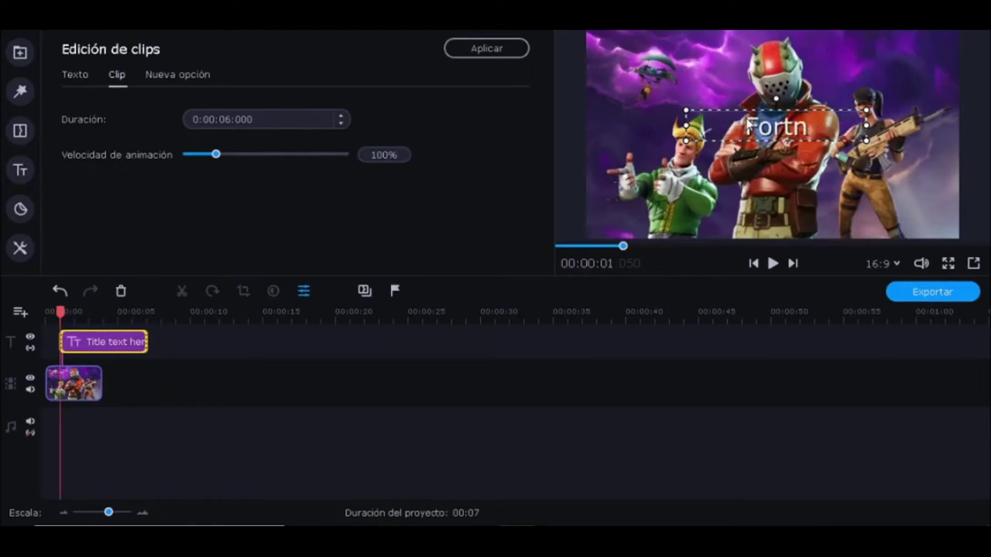
text(ite)
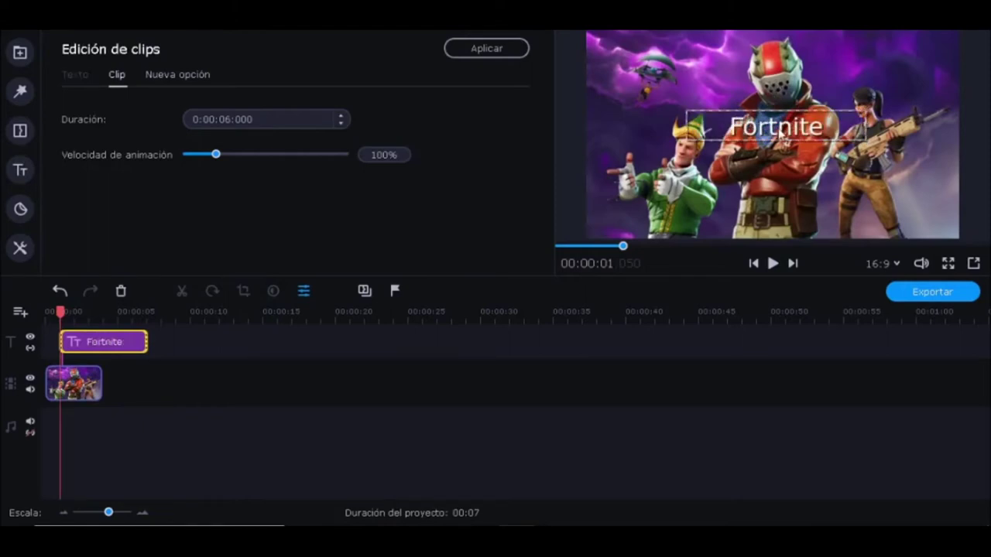
double_click(779, 134)
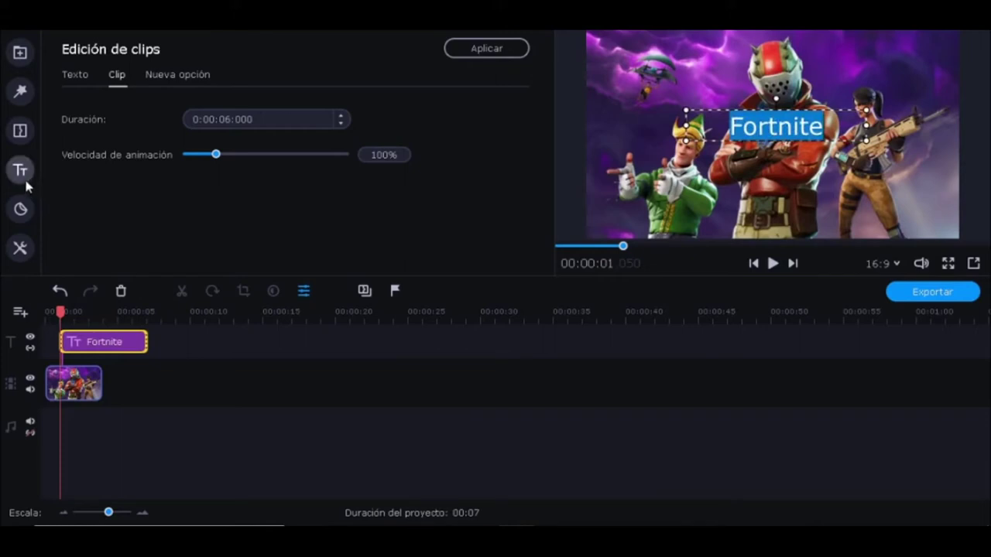
Change the title font to BERNIER Regular, after briefly trying Akrobat SemiBold.
click(76, 76)
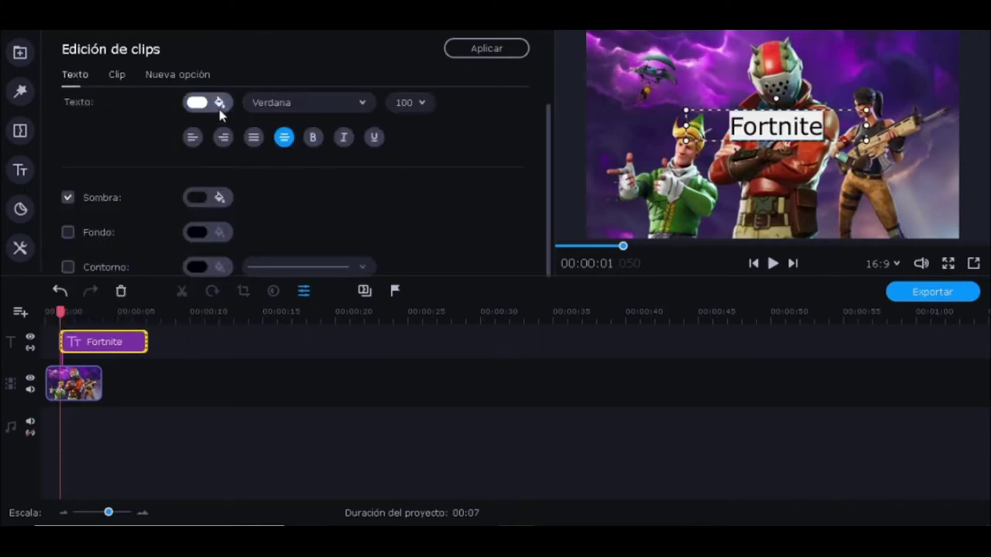
click(285, 105)
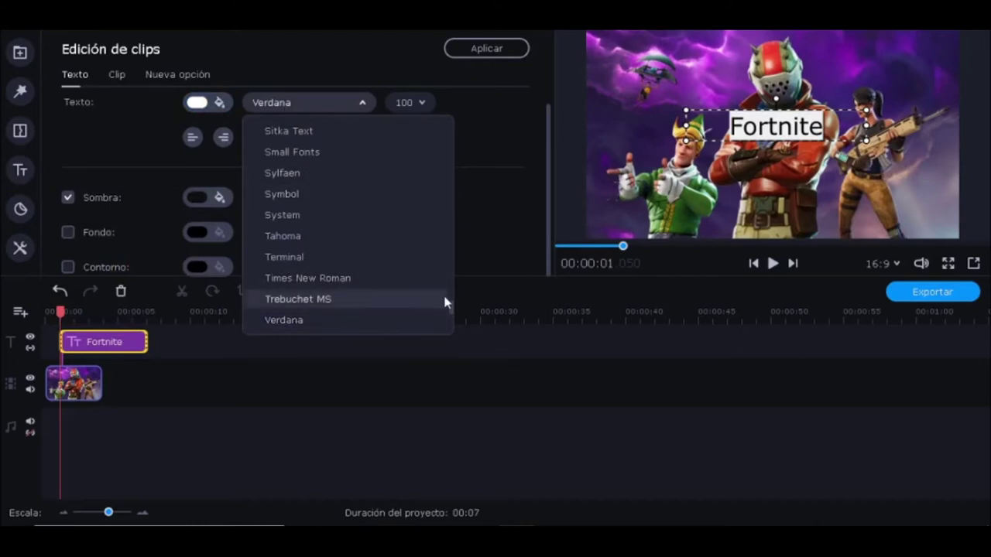
click(453, 182)
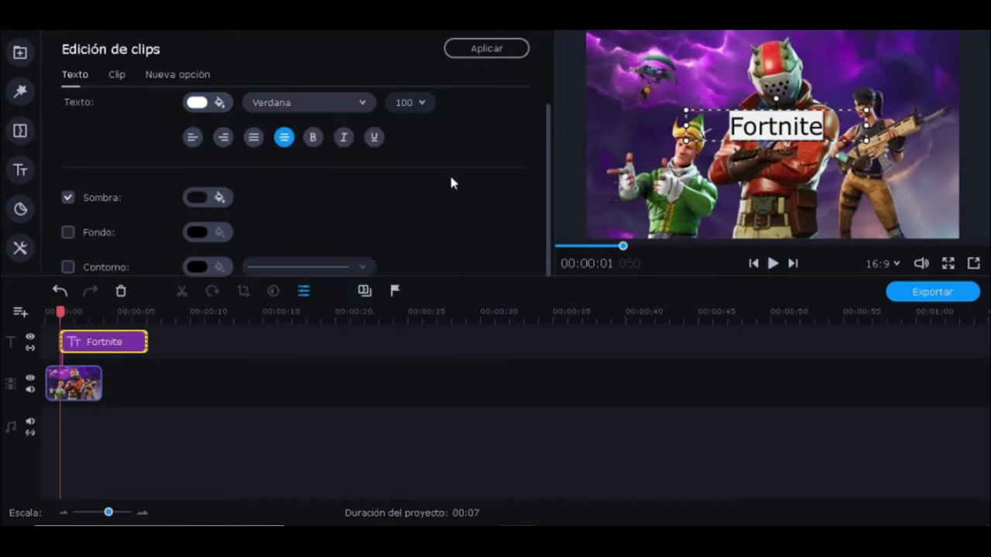
click(364, 105)
drag(453, 311, 460, 51)
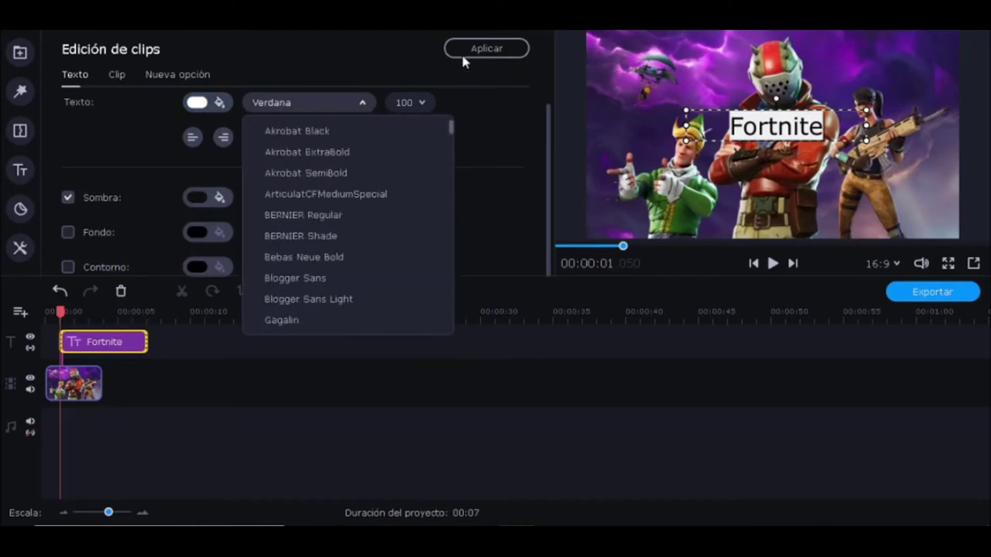
click(344, 173)
double_click(778, 131)
click(357, 102)
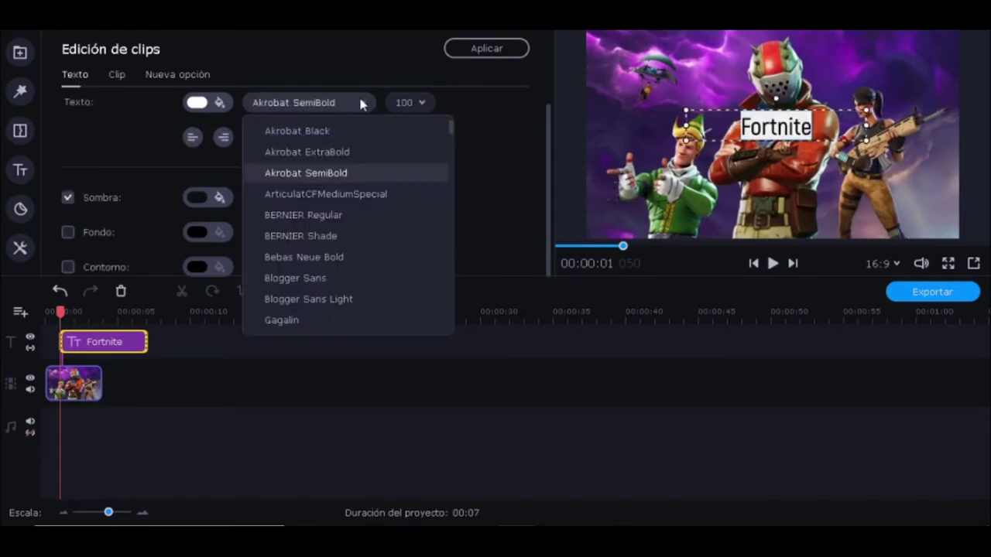
click(325, 215)
Move the title to the image's top-right corner and set its size to 50.
drag(729, 127, 841, 71)
click(911, 76)
double_click(912, 78)
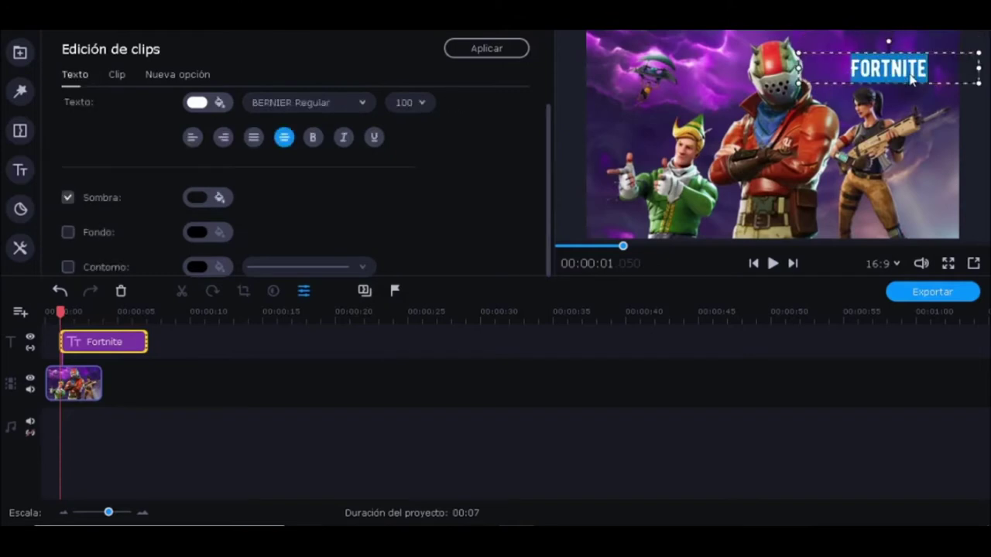
click(433, 102)
click(450, 232)
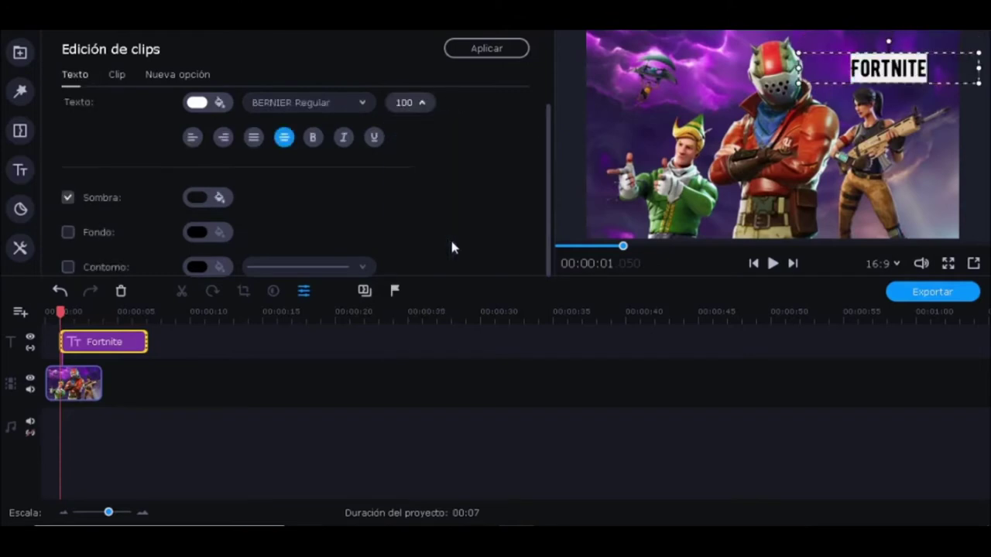
click(422, 102)
drag(448, 199, 447, 233)
Set the FORTNITE title to size 150 and give it a blue background.
click(426, 230)
click(689, 195)
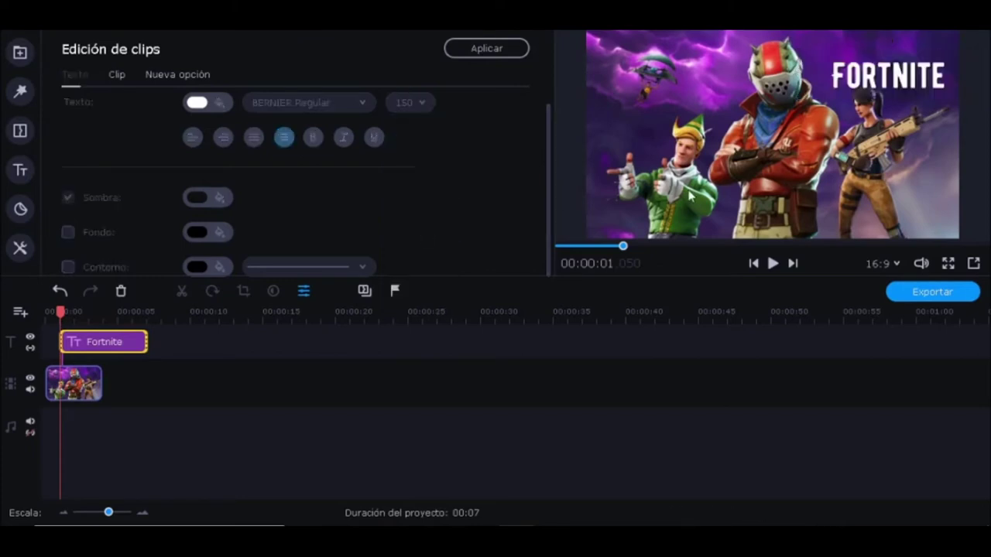
click(798, 85)
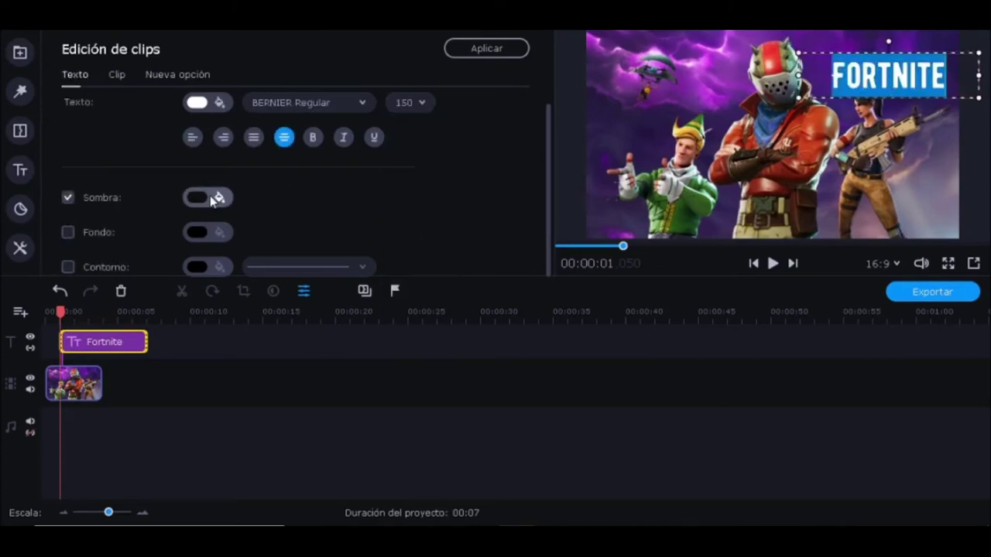
click(103, 232)
click(197, 240)
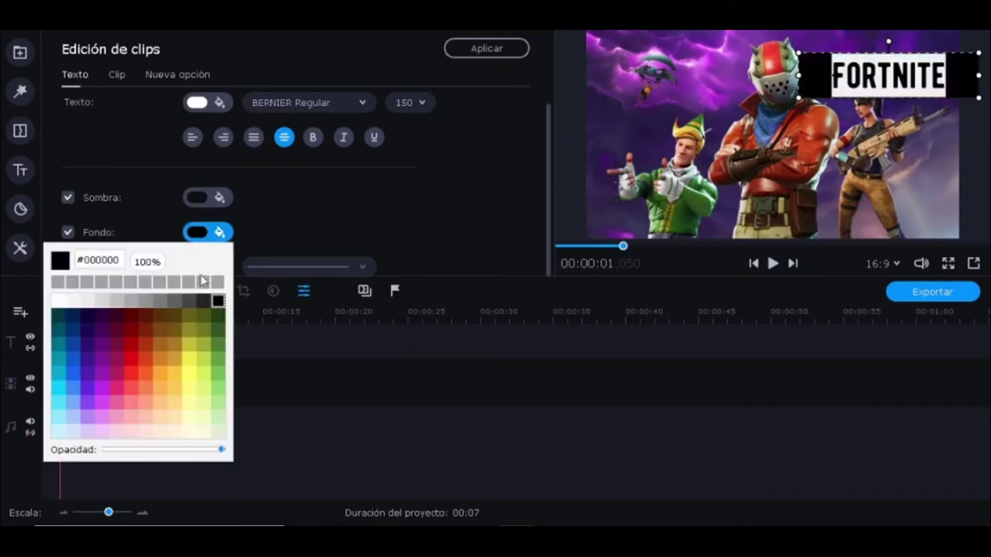
click(70, 337)
click(572, 200)
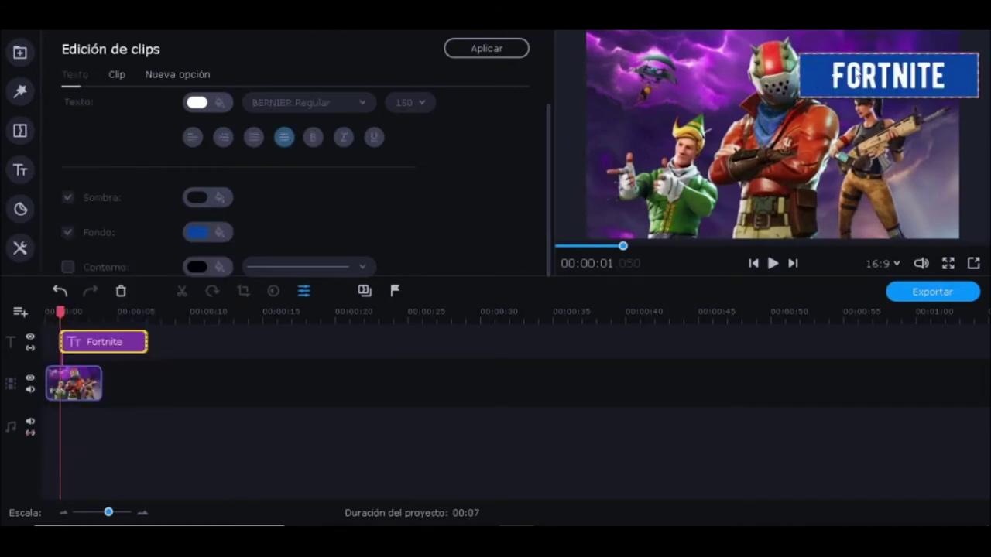
Resize and reposition the FORTNITE title into a smaller banner in the upper middle.
drag(856, 70, 851, 50)
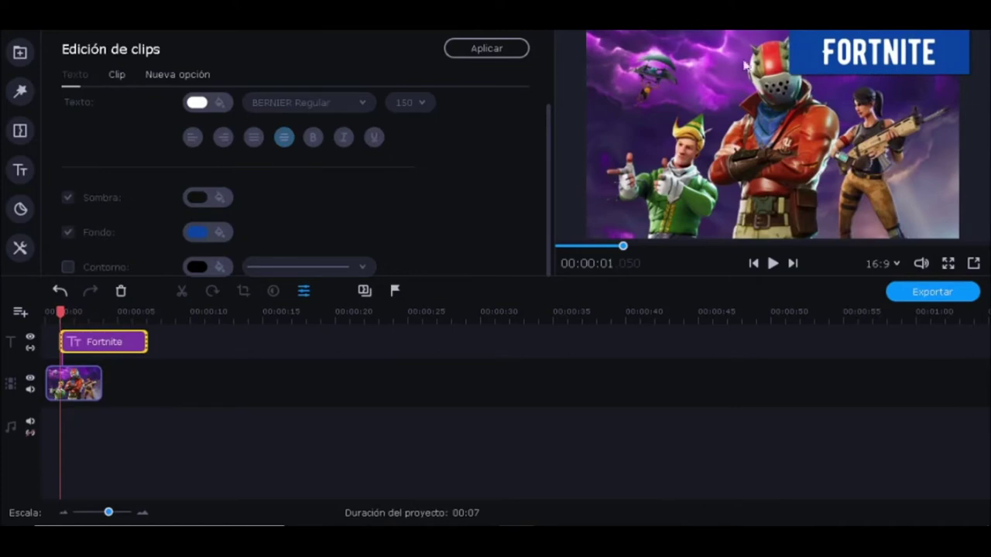
double_click(827, 62)
click(848, 143)
double_click(860, 56)
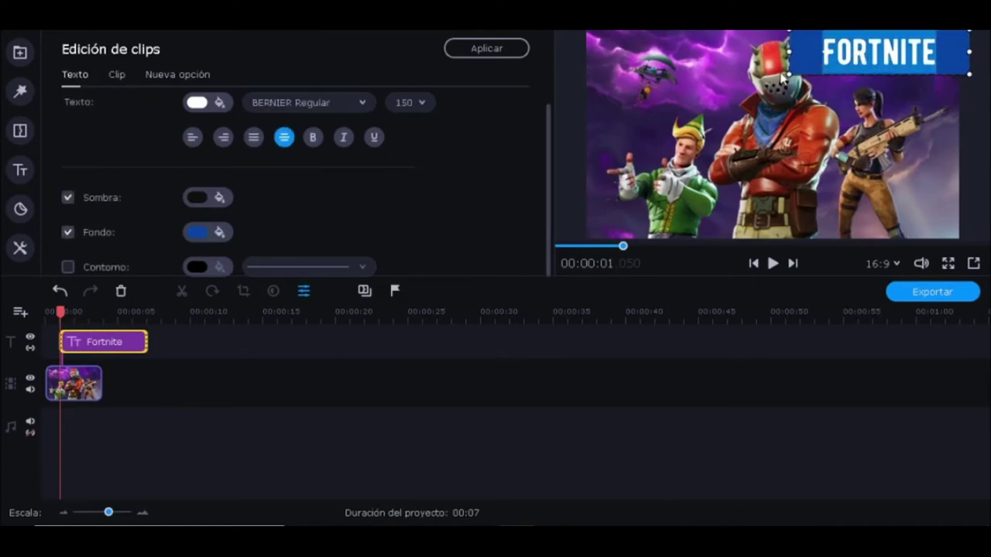
drag(789, 73, 592, 122)
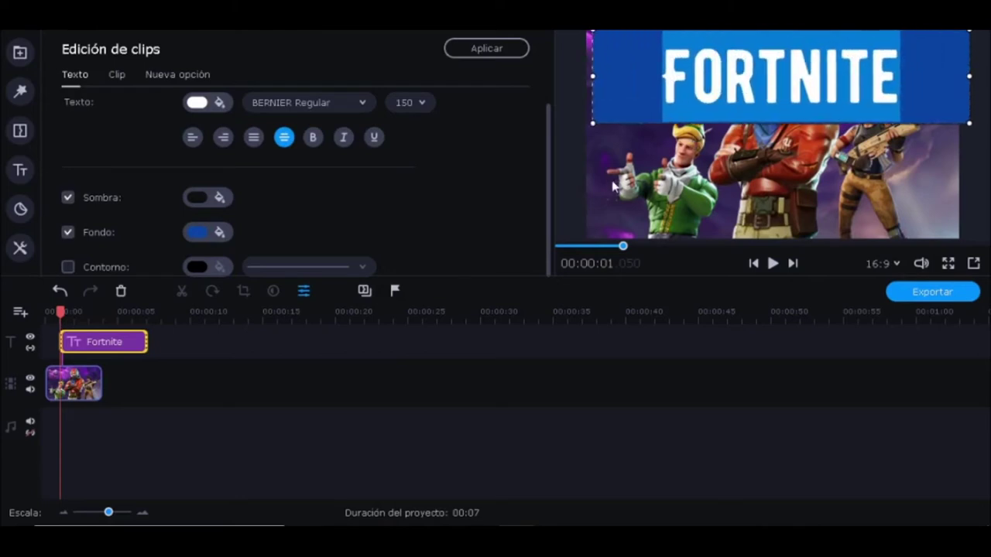
click(757, 106)
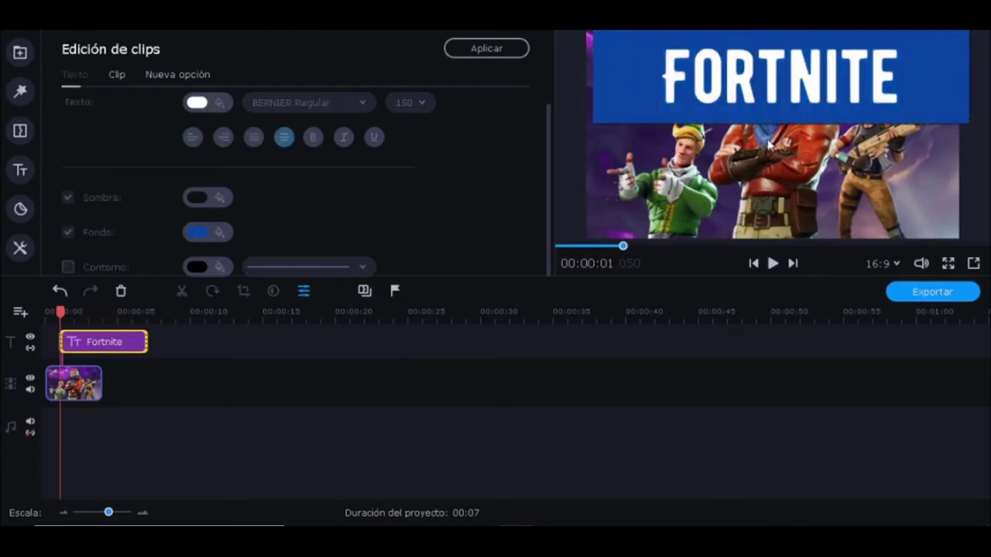
drag(768, 96, 761, 194)
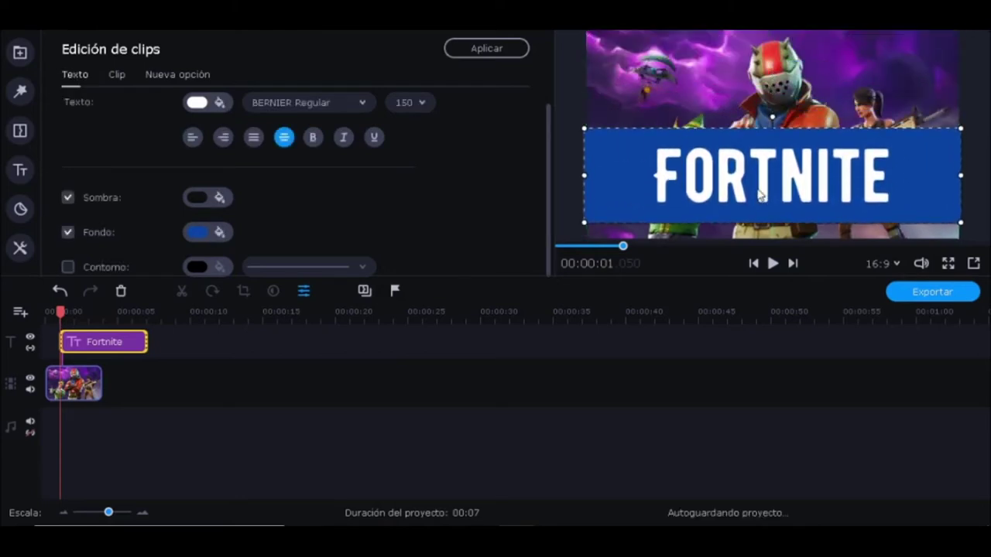
drag(582, 174, 740, 180)
drag(939, 172, 953, 130)
drag(602, 88, 639, 101)
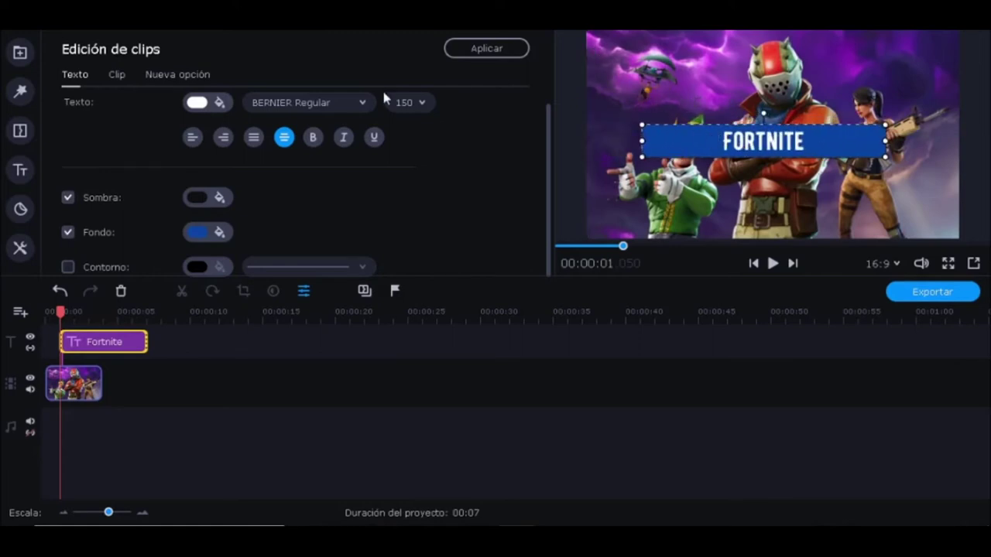
Set the FORTNITE text to size 300 and drag the banner toward the right.
click(418, 102)
click(418, 287)
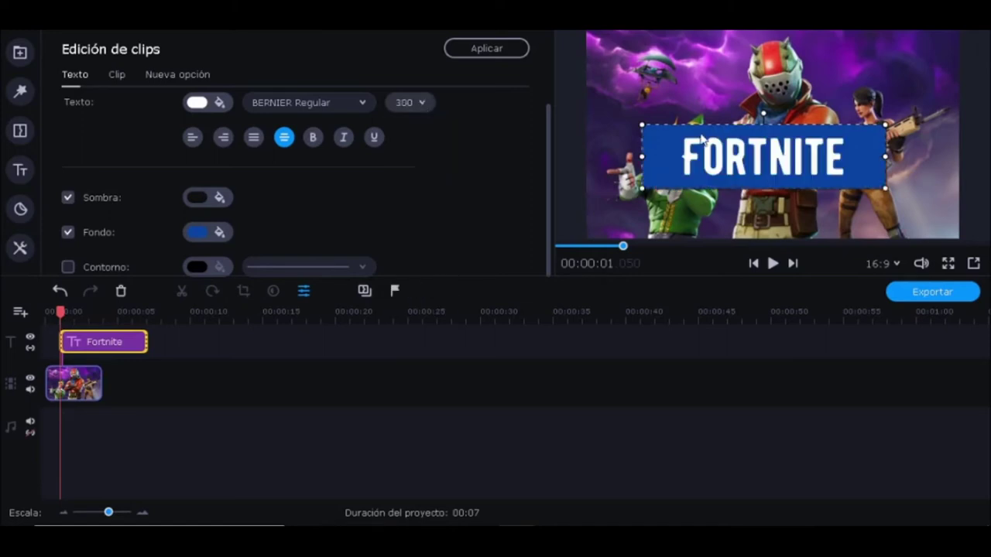
drag(769, 156, 846, 144)
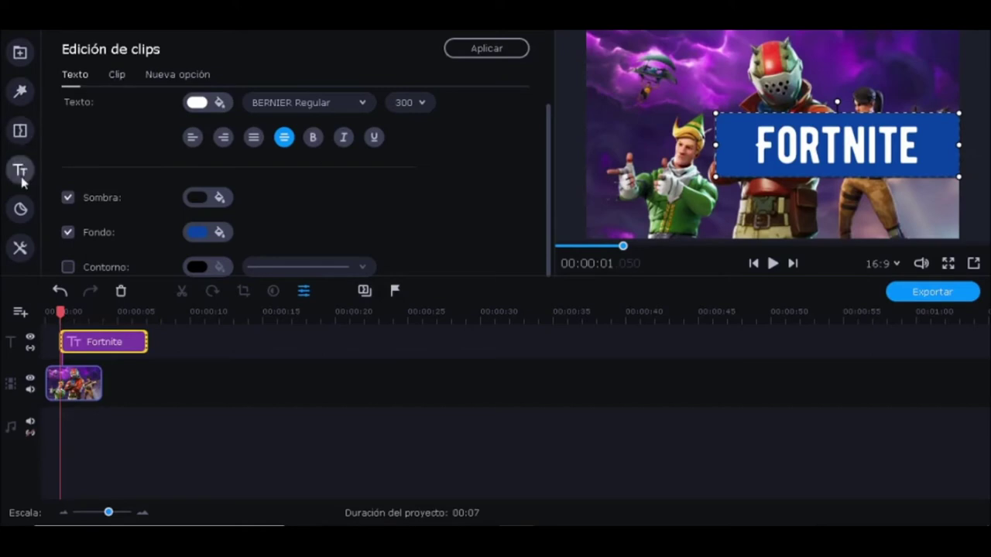
Add a Palmera palm tree at the left edge and a shrunken Sol 2 sun top-right.
click(15, 215)
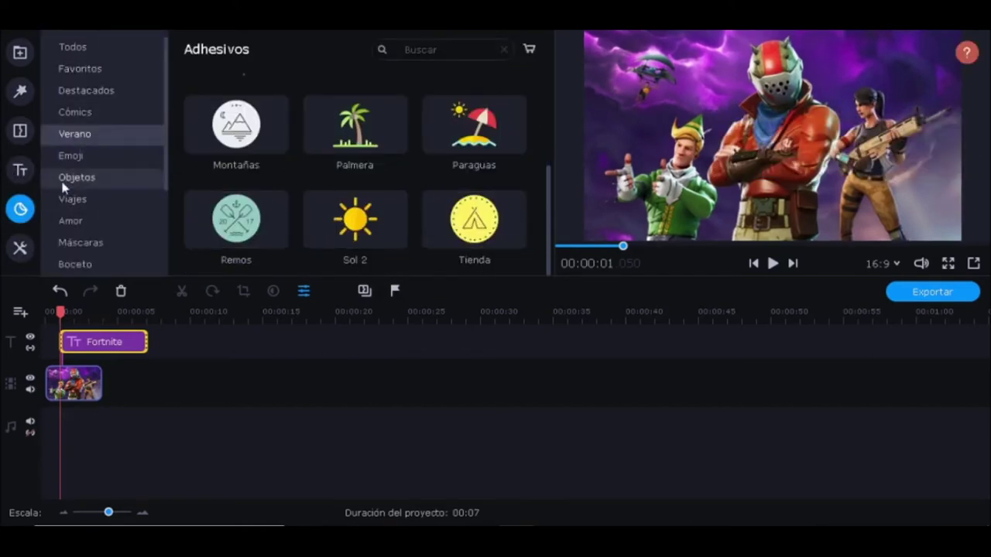
drag(354, 128, 69, 364)
drag(720, 162, 565, 202)
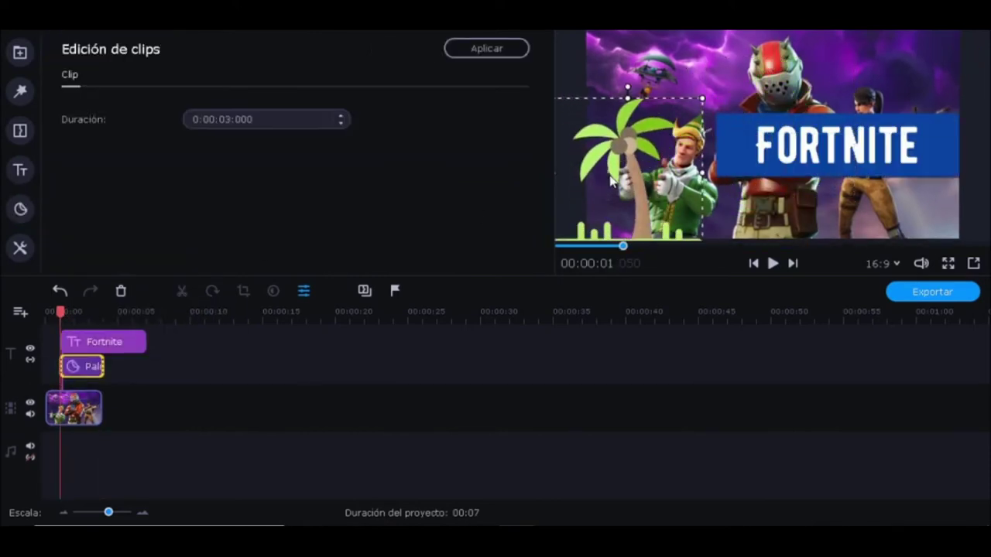
click(20, 209)
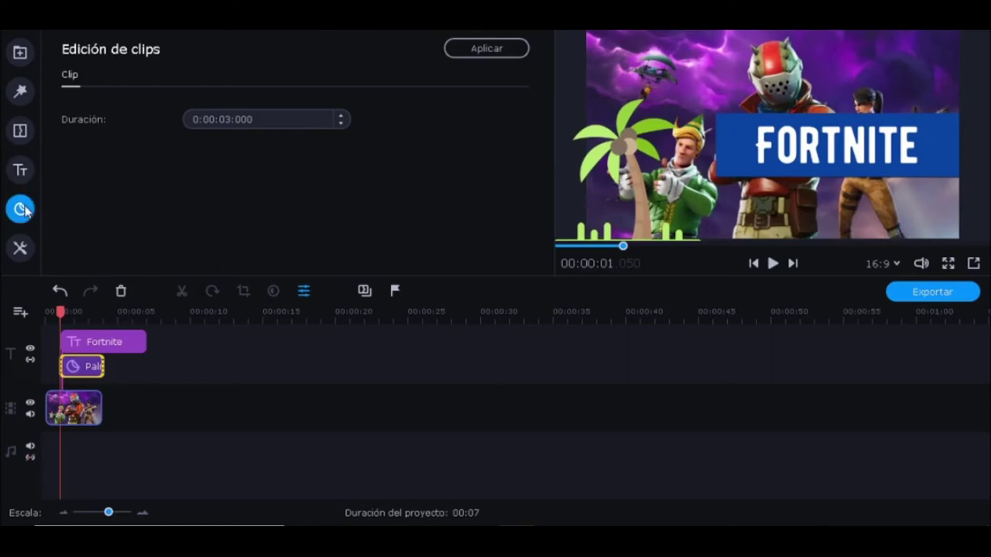
click(378, 242)
drag(378, 242, 70, 321)
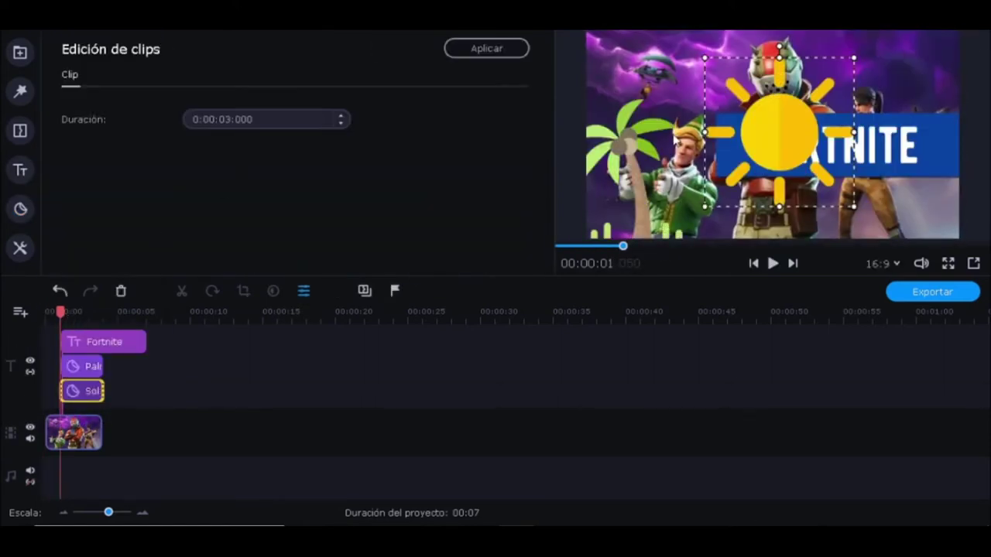
drag(705, 58, 777, 126)
drag(814, 154, 917, 67)
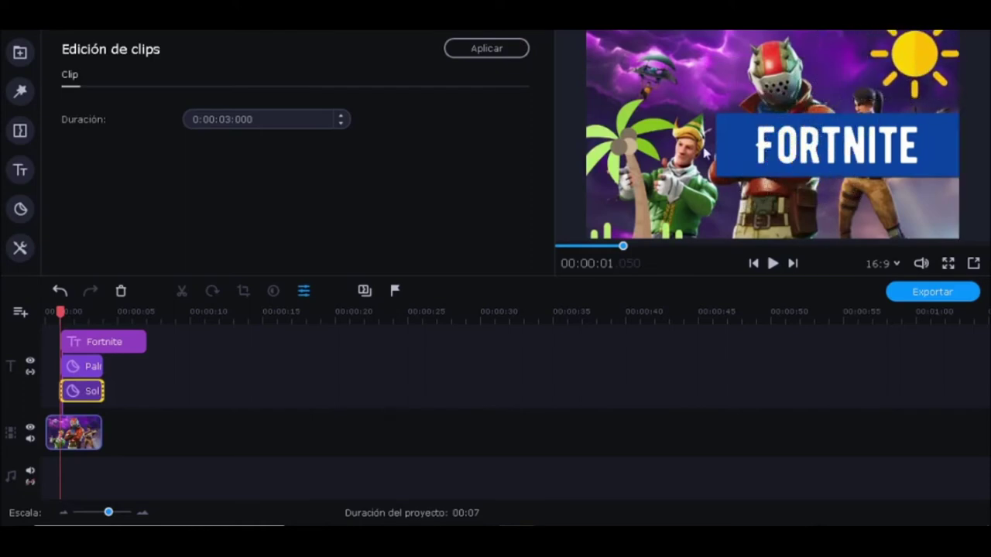
Move and shrink the FORTNITE banner into the bottom-right corner.
click(87, 341)
drag(834, 148, 856, 183)
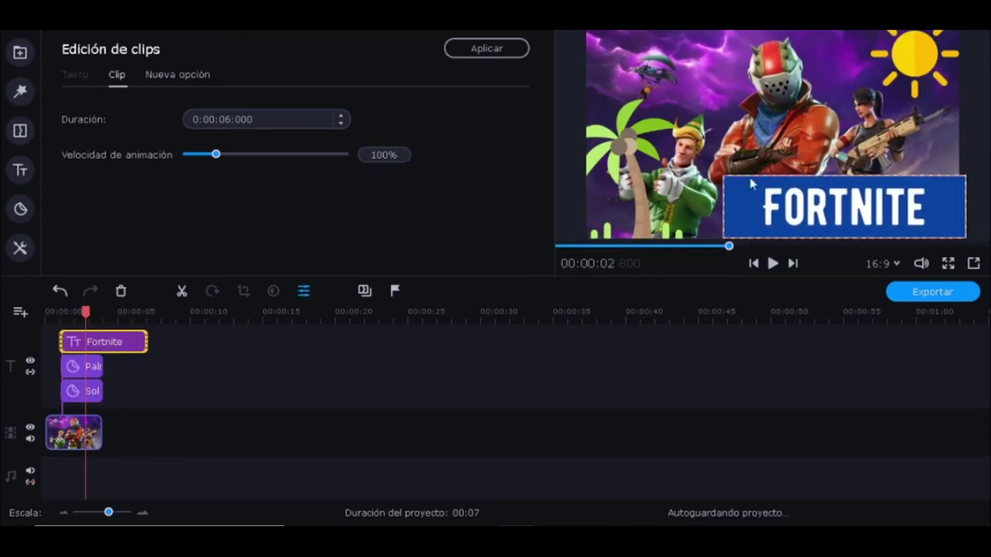
drag(724, 177, 764, 186)
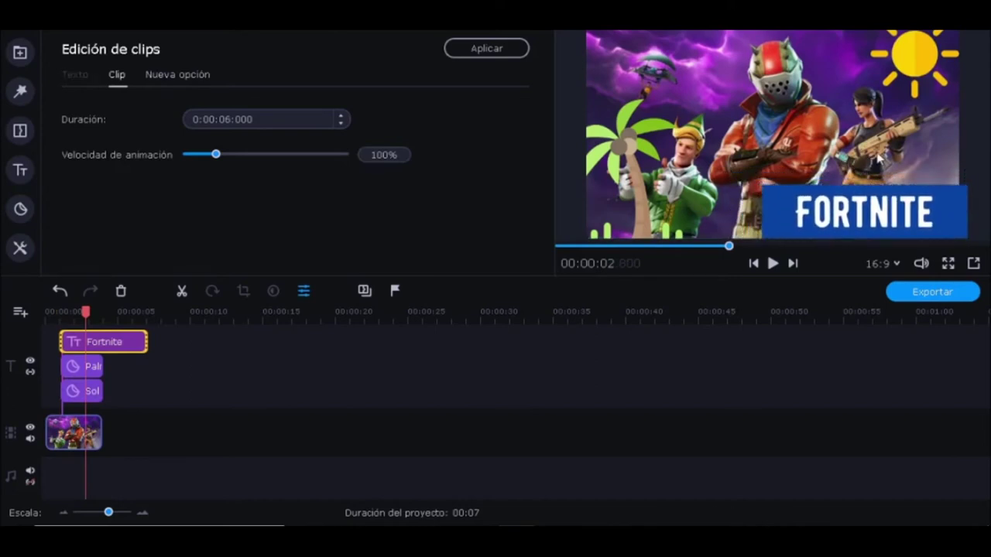
Add the :D emoji sticker, shrunk and placed above the FORTNITE banner.
click(20, 208)
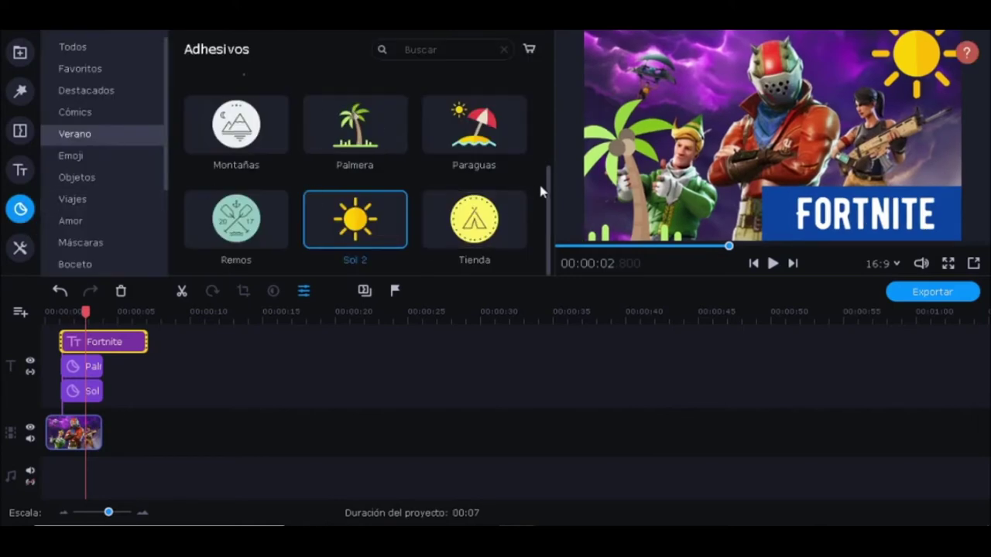
click(91, 156)
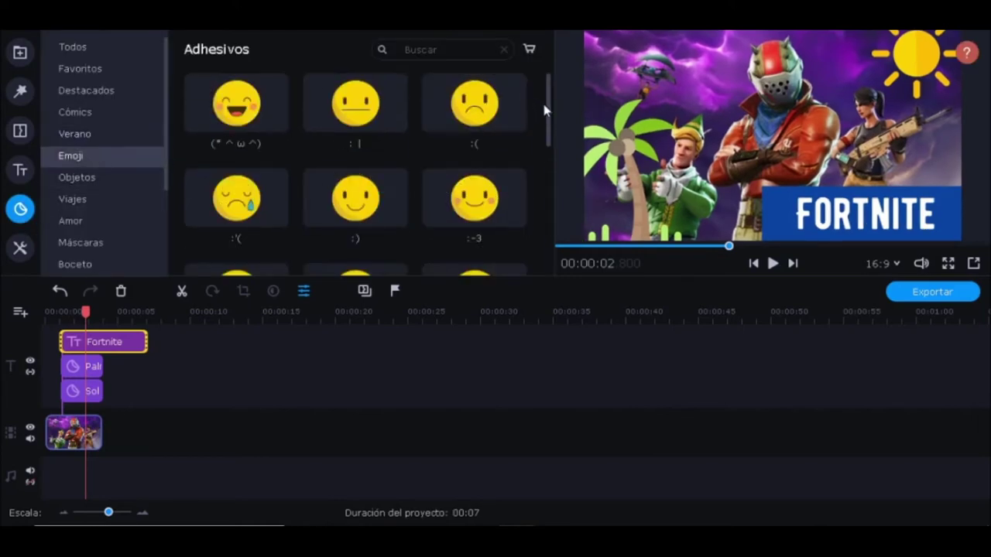
drag(545, 102, 545, 157)
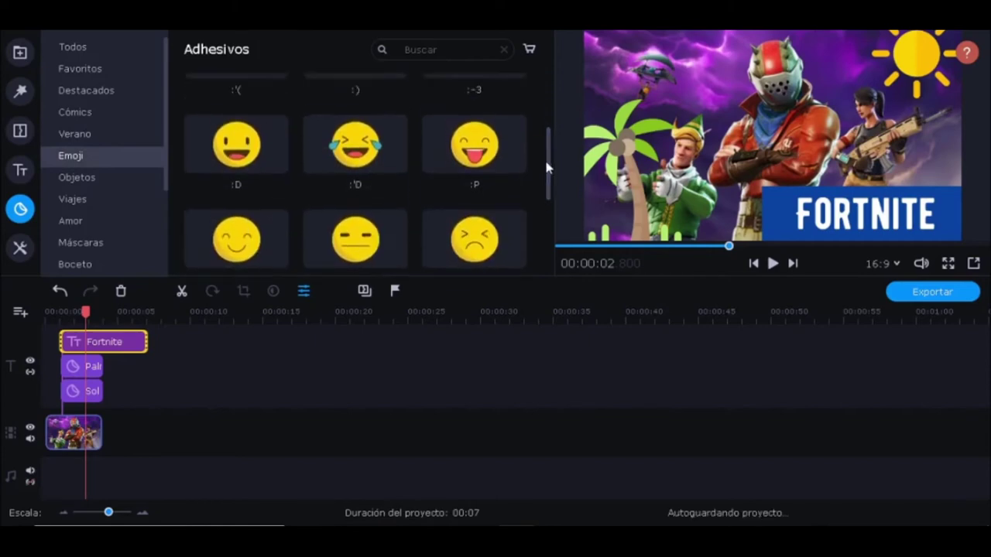
drag(236, 144, 62, 324)
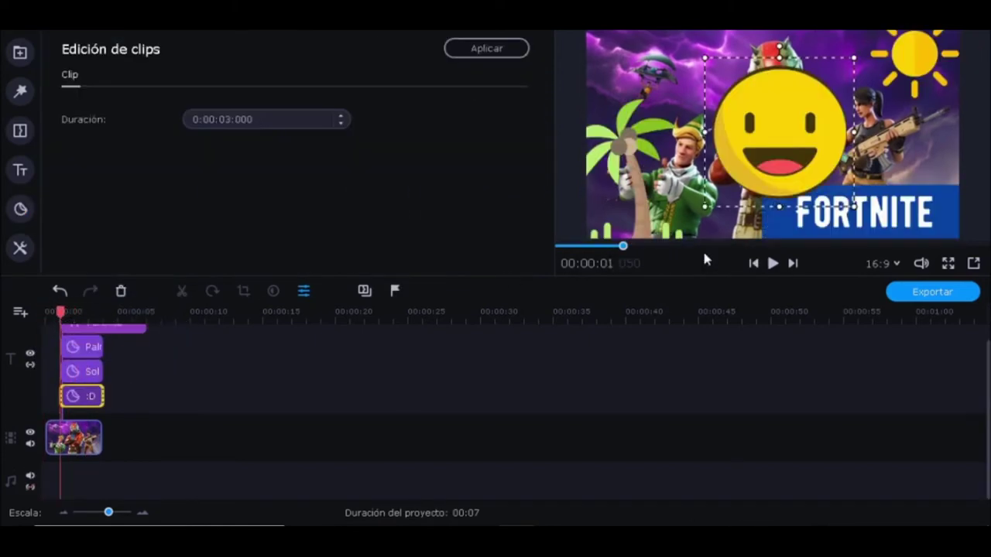
drag(703, 57, 867, 88)
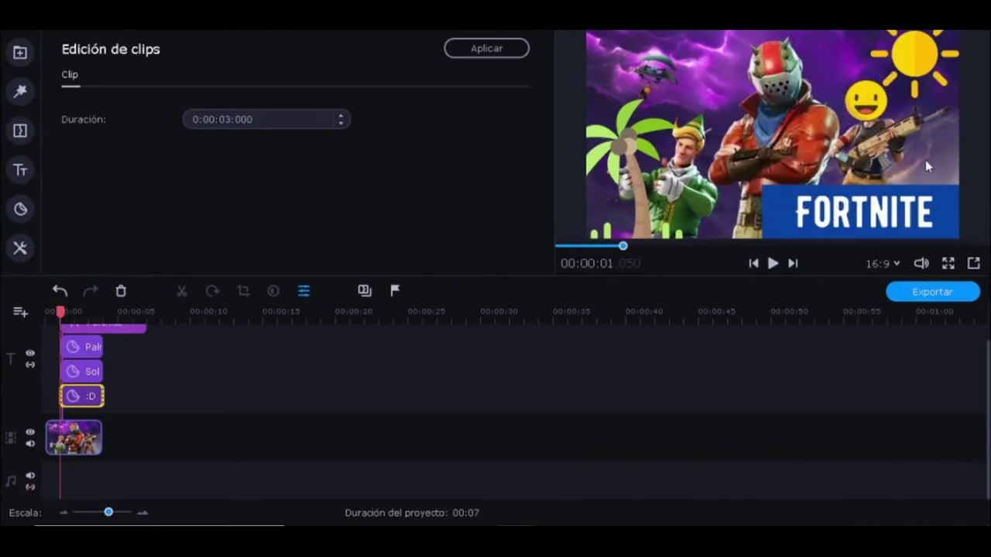
click(20, 209)
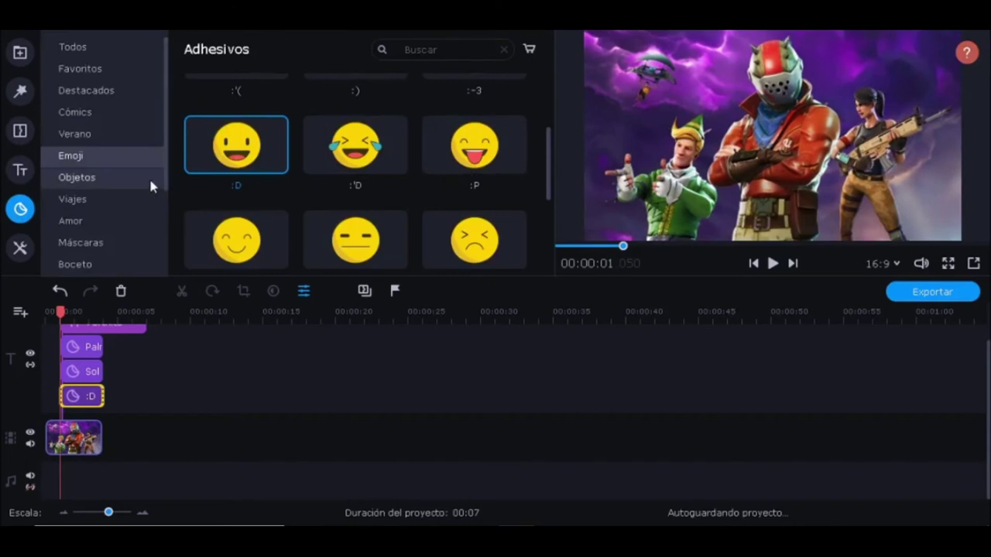
Add the Gafas 1 glasses from Máscaras, shrunk to fit the red-armoured character's helmet.
click(155, 182)
click(124, 200)
click(117, 180)
click(116, 199)
click(116, 243)
click(116, 264)
click(116, 243)
drag(356, 195, 761, 118)
drag(805, 166, 780, 101)
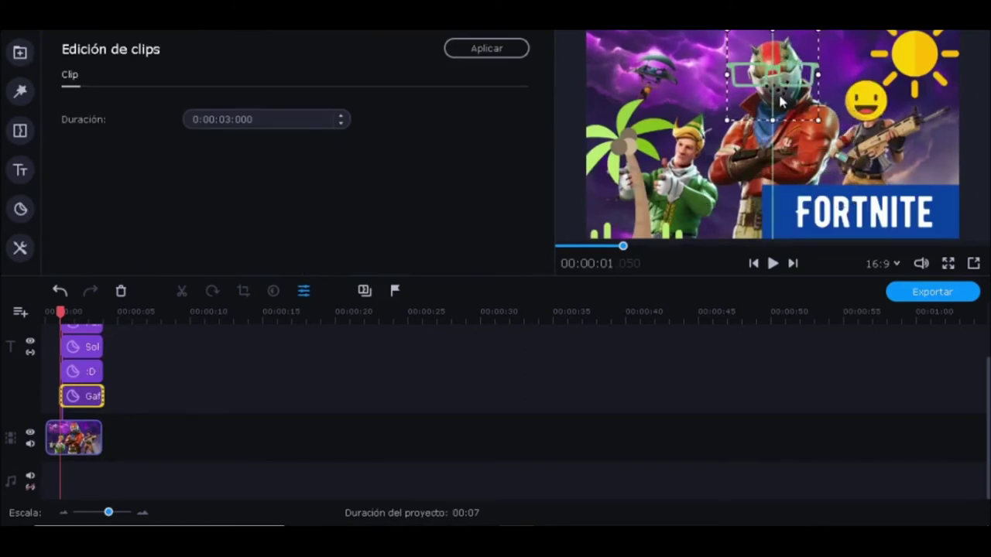
drag(729, 37, 770, 86)
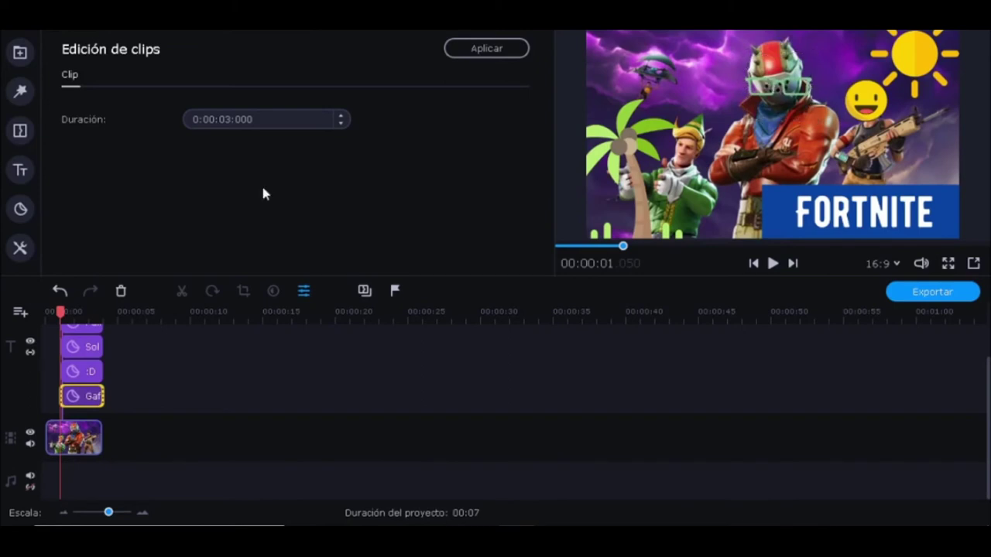
Add the Bombín bowler hat, shrunk and set on the helmet.
click(20, 212)
drag(254, 197, 760, 31)
drag(196, 181, 735, 108)
drag(719, 67, 765, 35)
Add the Bigote 1 moustache, resized and placed on the elf's face.
click(20, 208)
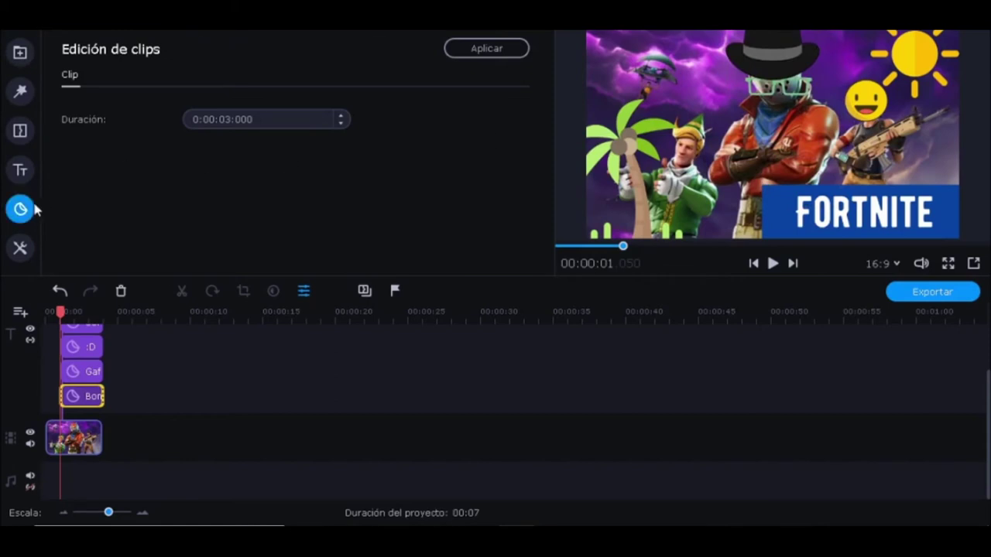
drag(385, 126, 743, 186)
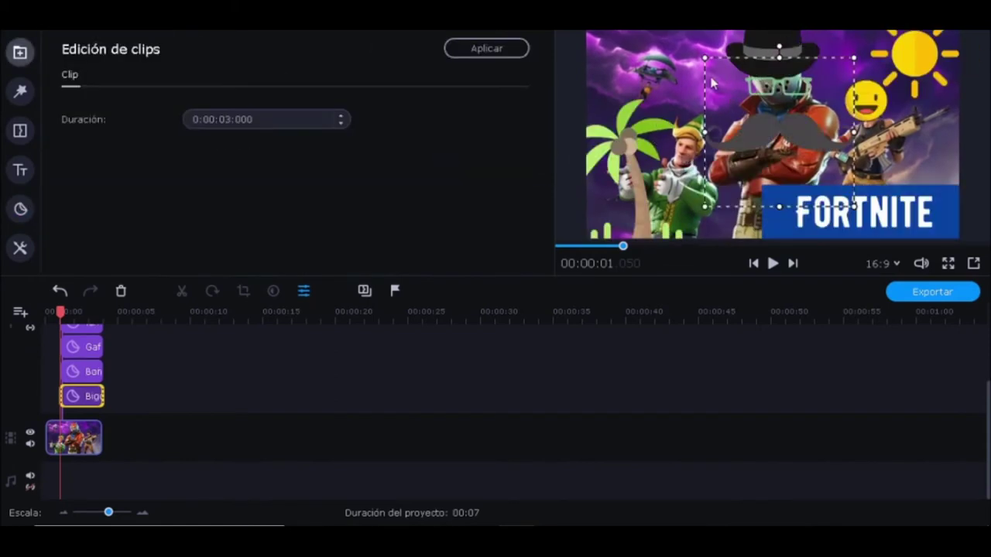
drag(704, 57, 792, 123)
drag(826, 157, 695, 151)
drag(641, 119, 650, 123)
click(651, 71)
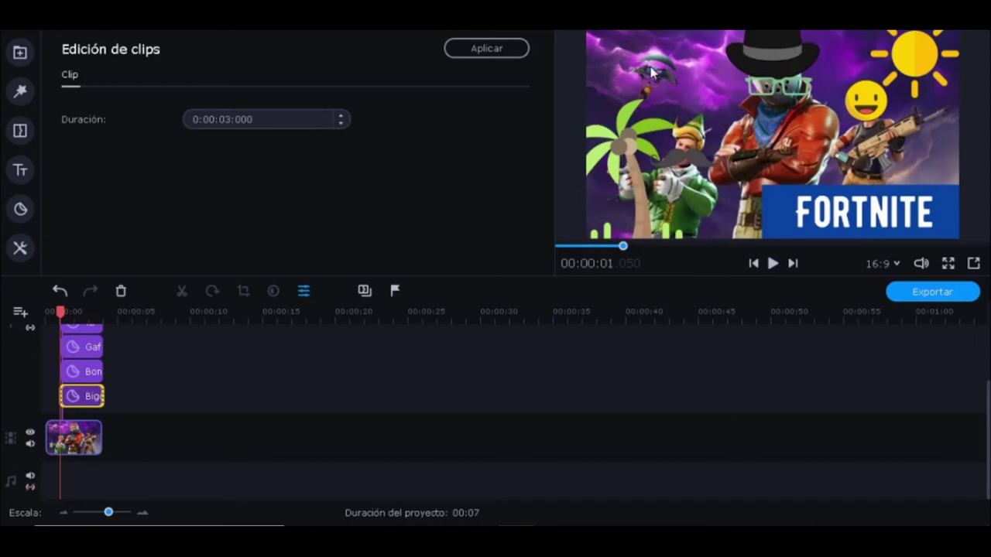
click(16, 175)
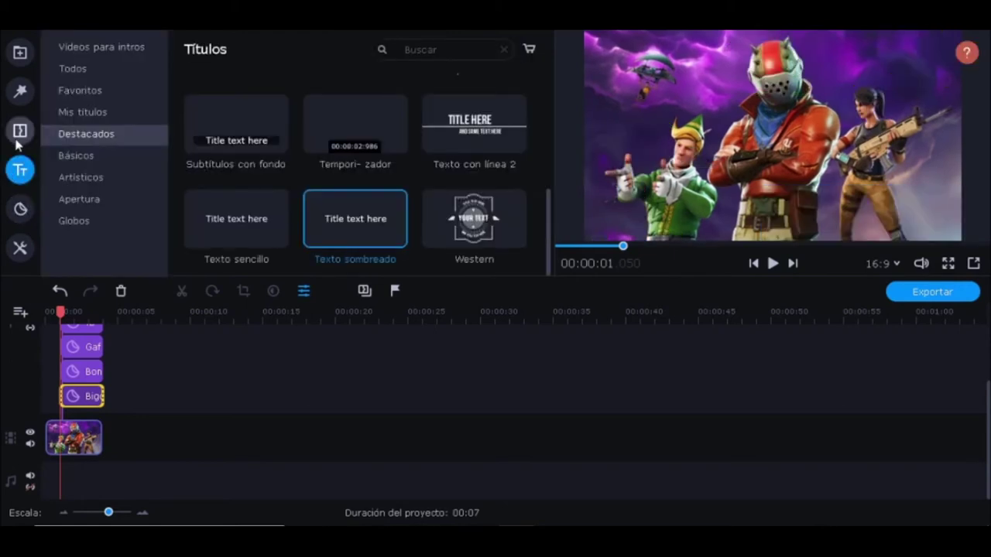
Add a second Texto sombreado title reading 'Forntite01' and show its Texto formatting settings.
drag(353, 219, 64, 314)
double_click(734, 128)
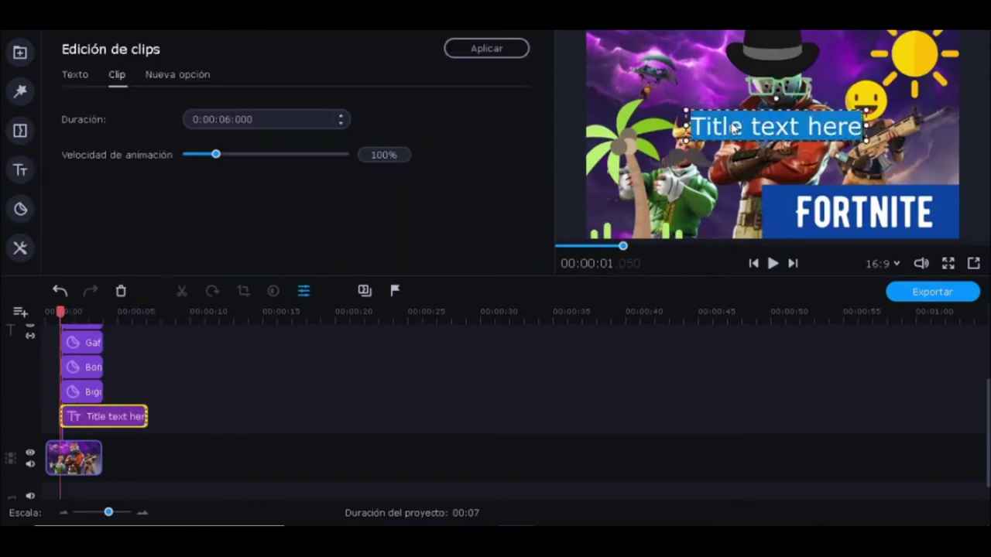
text(For)
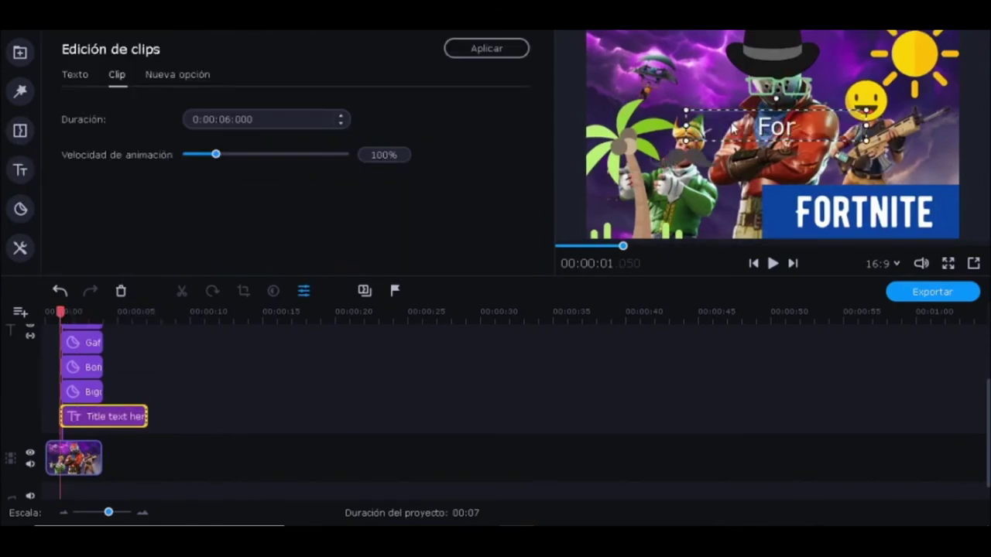
text(ntite01)
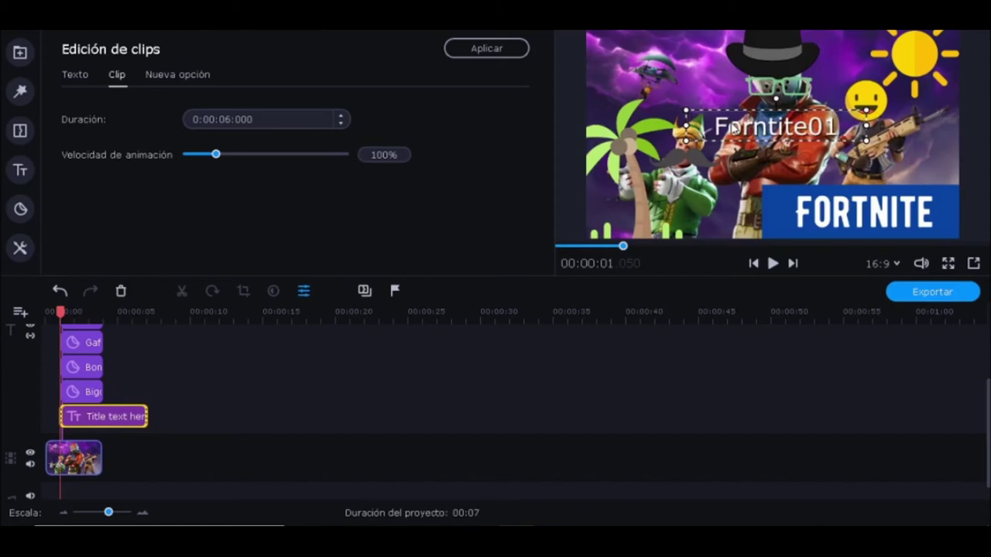
click(715, 75)
double_click(733, 126)
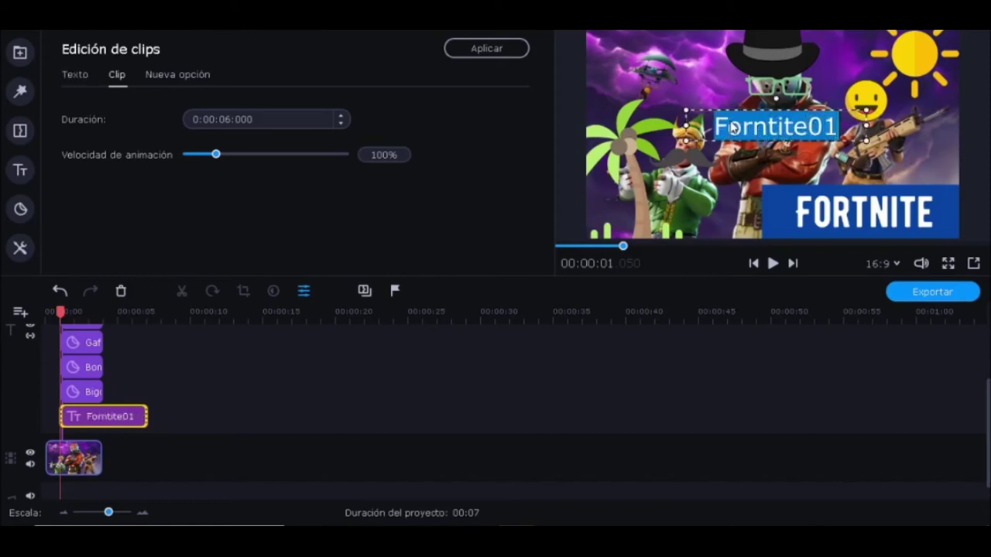
click(80, 88)
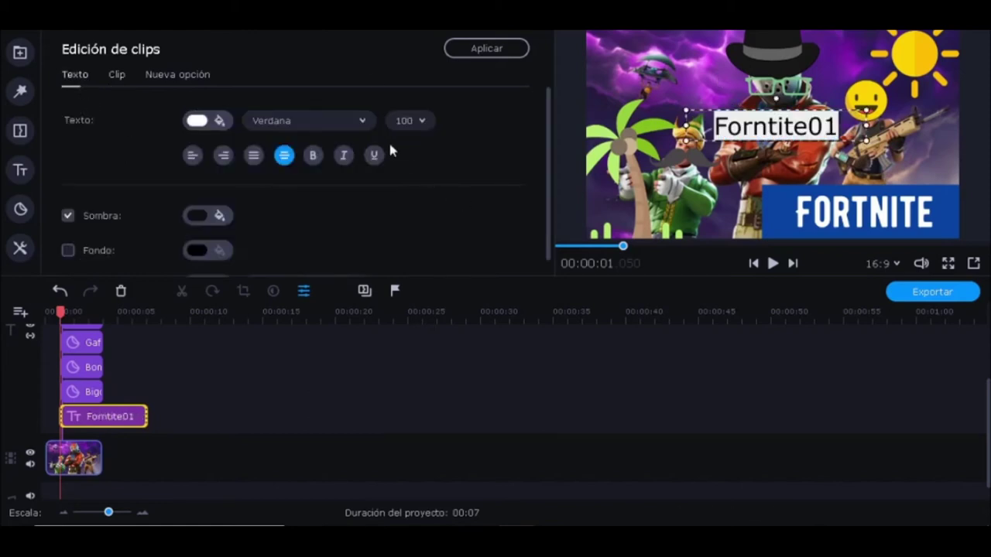
Set the title to BERNIER Shade at size 300 and widen it to one line.
click(317, 121)
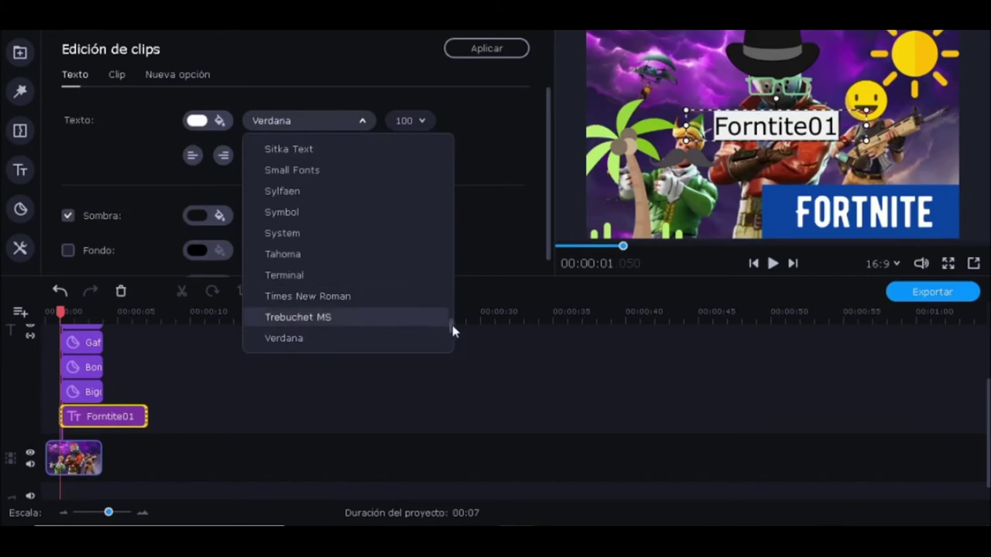
drag(452, 331, 454, 141)
click(360, 252)
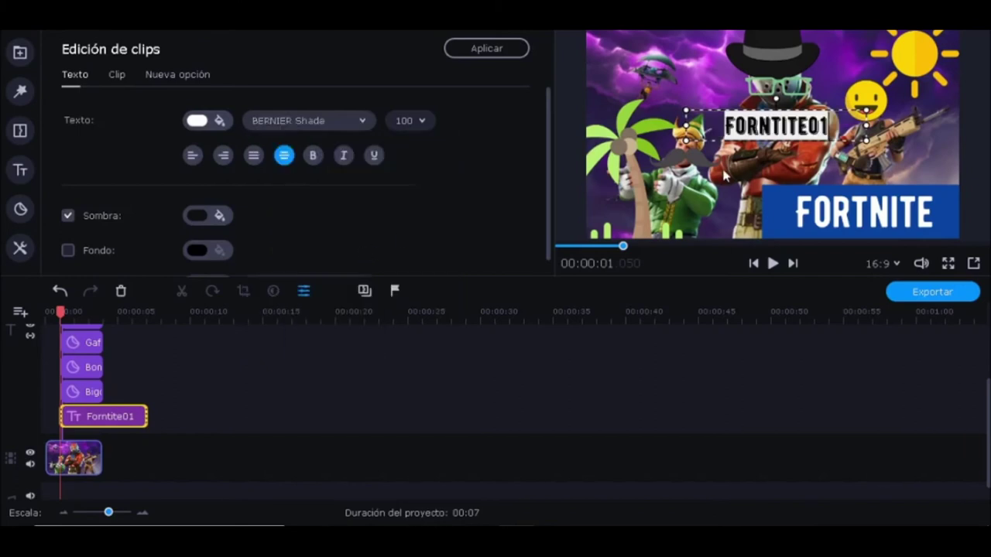
click(424, 121)
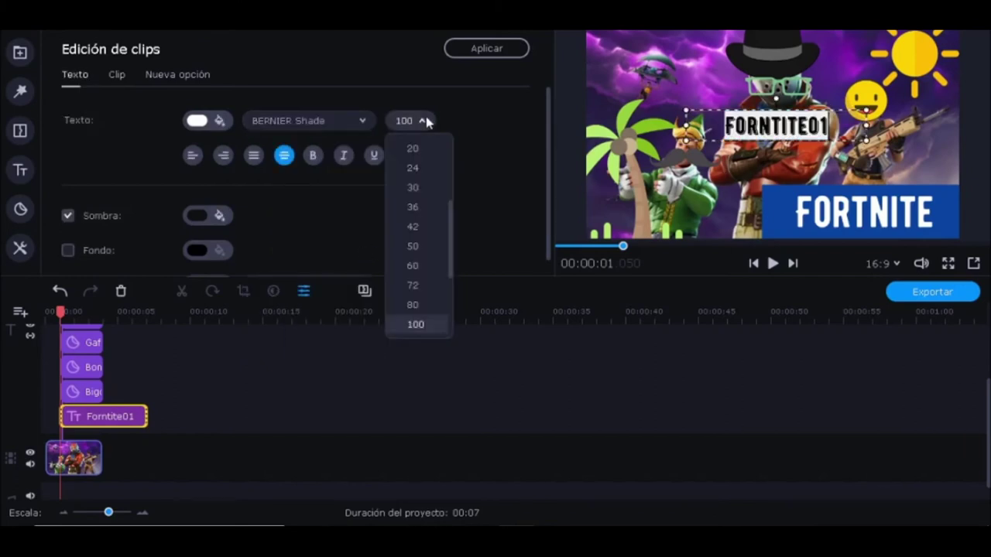
drag(453, 226, 457, 278)
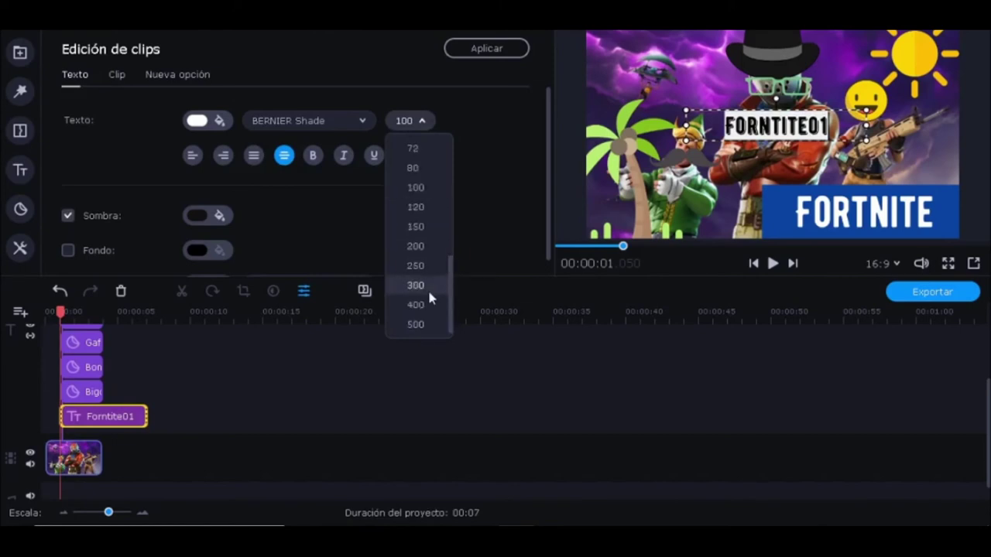
click(424, 286)
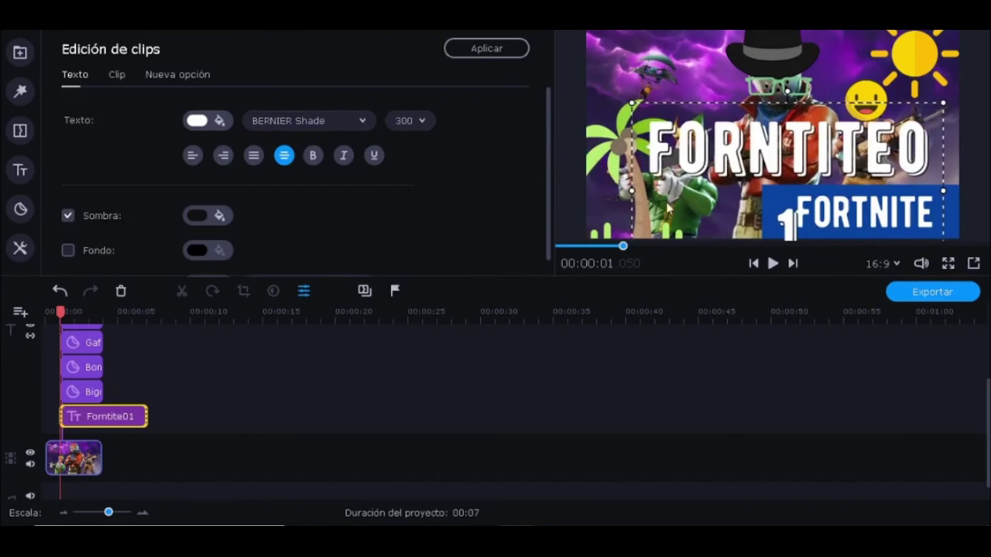
drag(632, 191, 607, 191)
Enable Contorno on the FORNTITE01 title and pick an outline style.
double_click(693, 128)
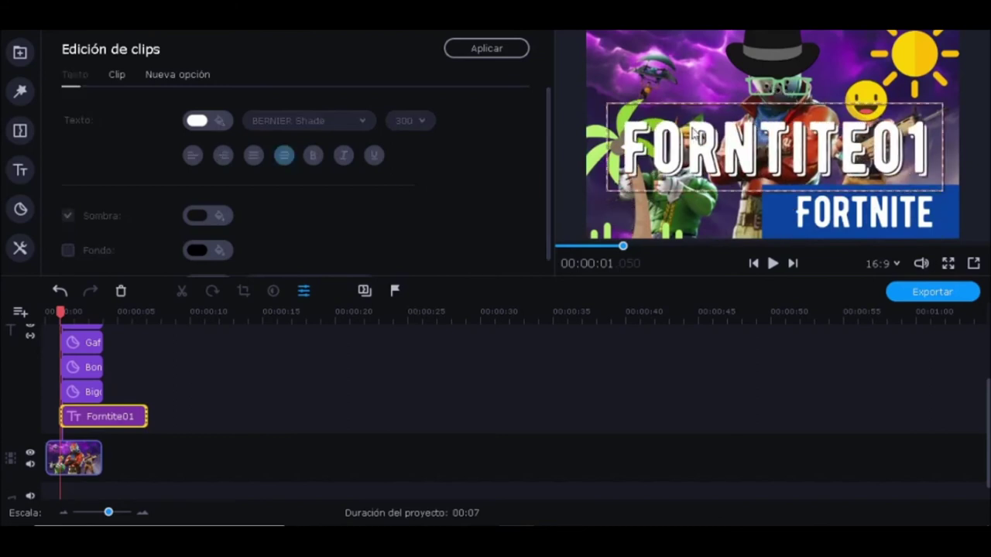
double_click(696, 133)
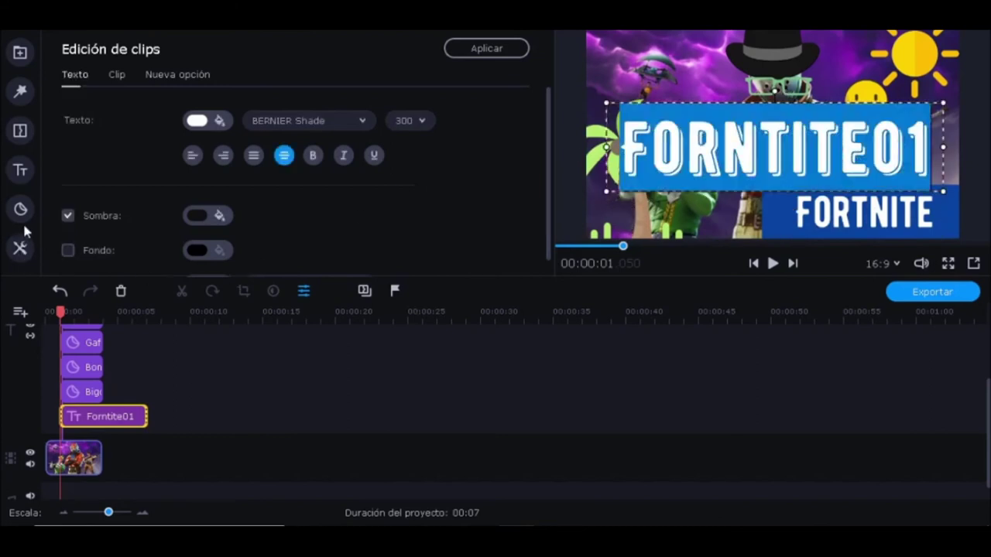
click(93, 259)
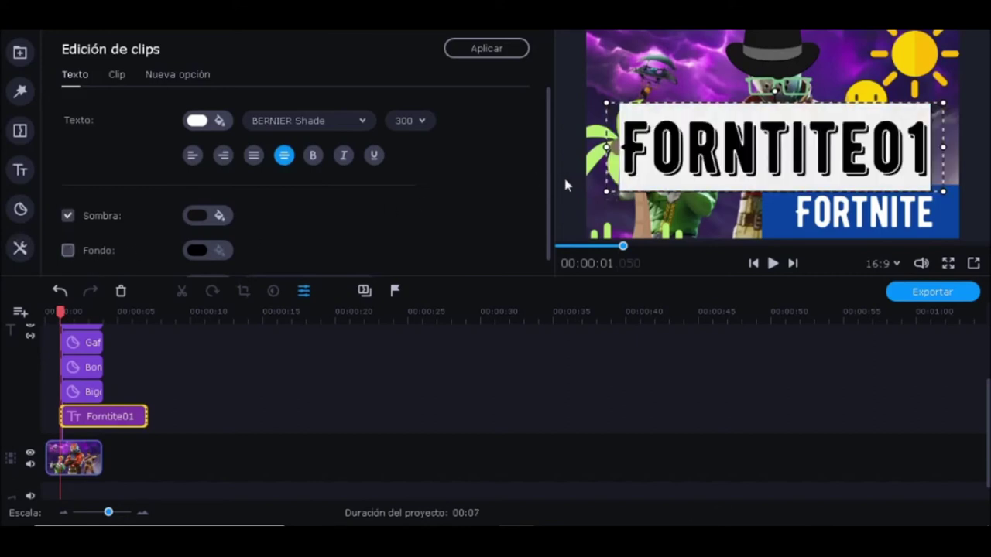
scroll(551, 189, down, 1)
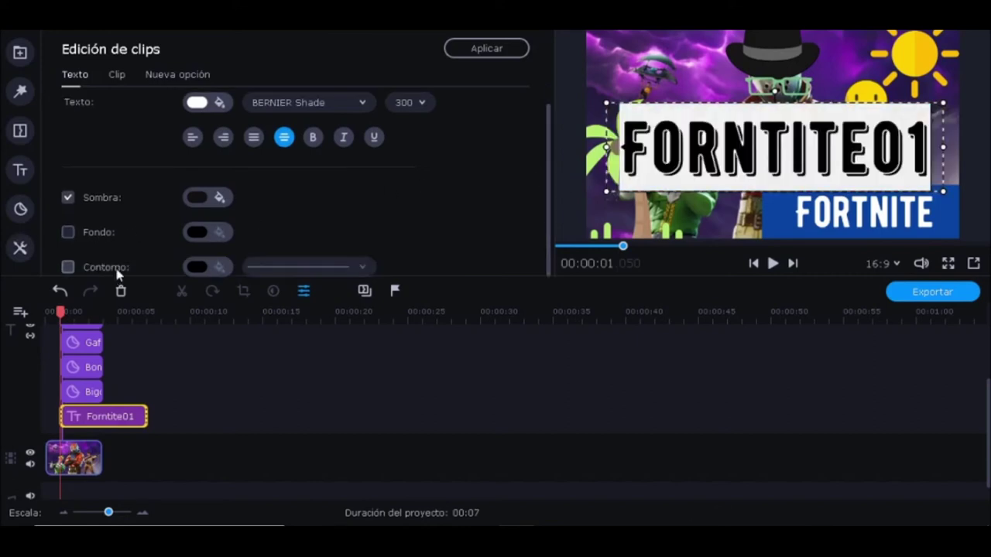
click(707, 62)
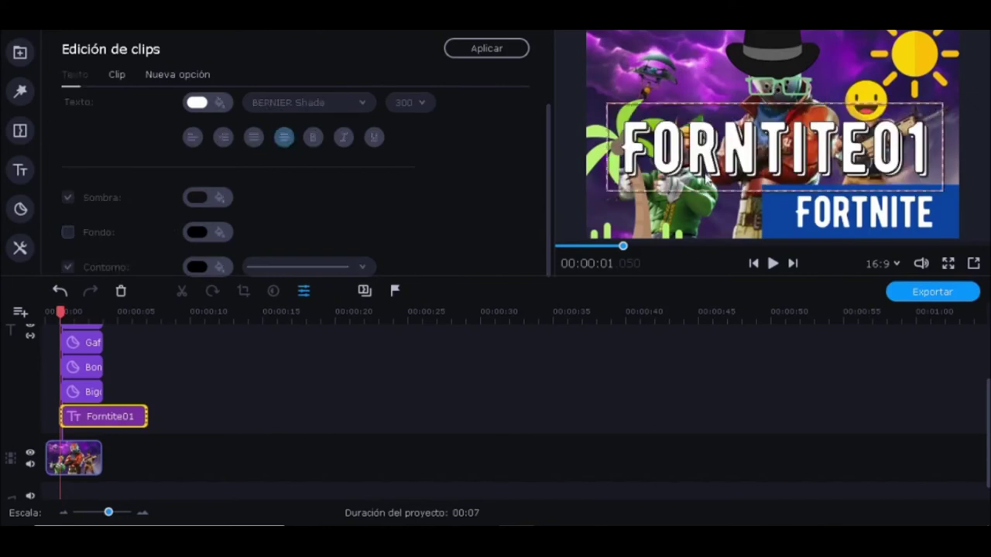
double_click(740, 159)
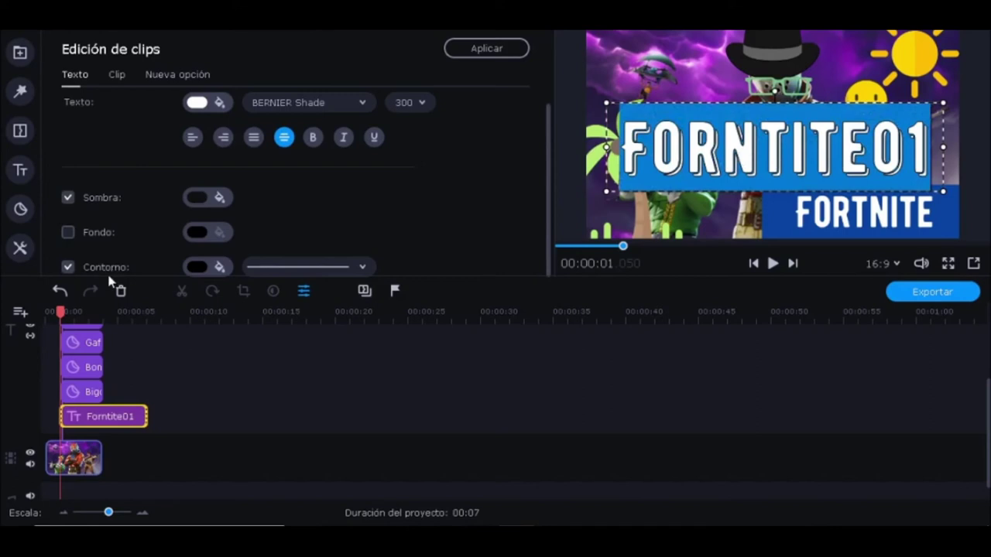
click(322, 271)
click(304, 318)
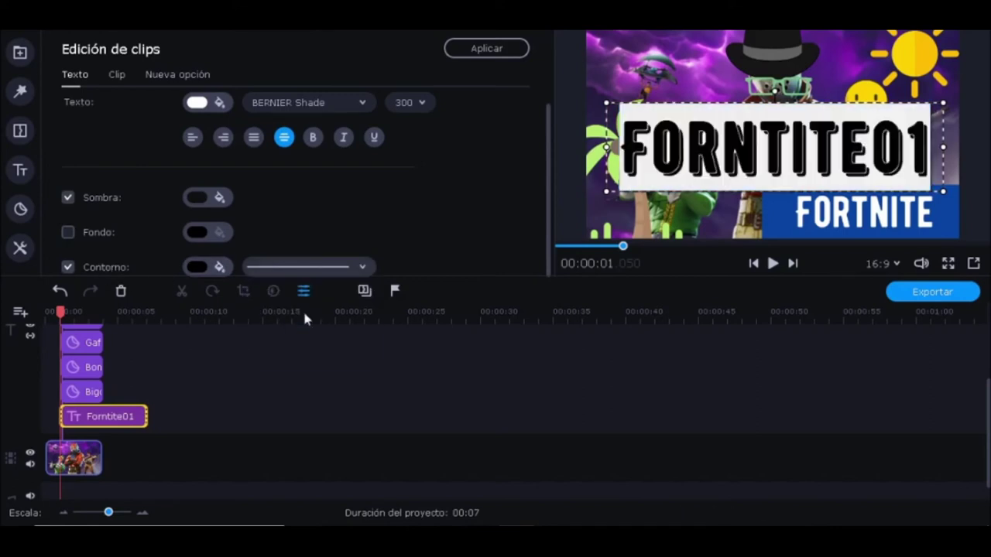
click(637, 64)
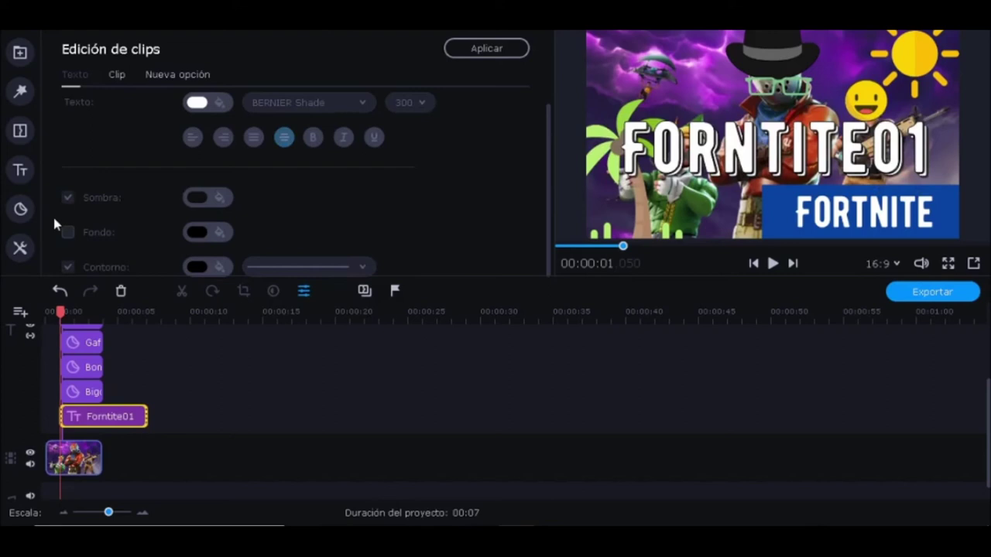
click(20, 212)
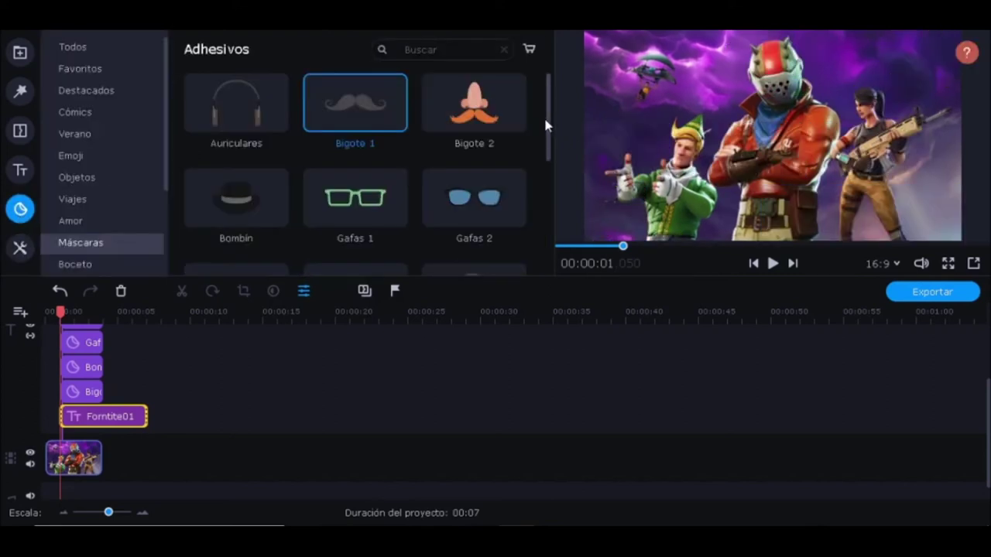
Browse the Amor sticker category, return to the media library, and jump to the frame showing title and stickers.
drag(545, 121, 518, 97)
click(72, 225)
click(20, 55)
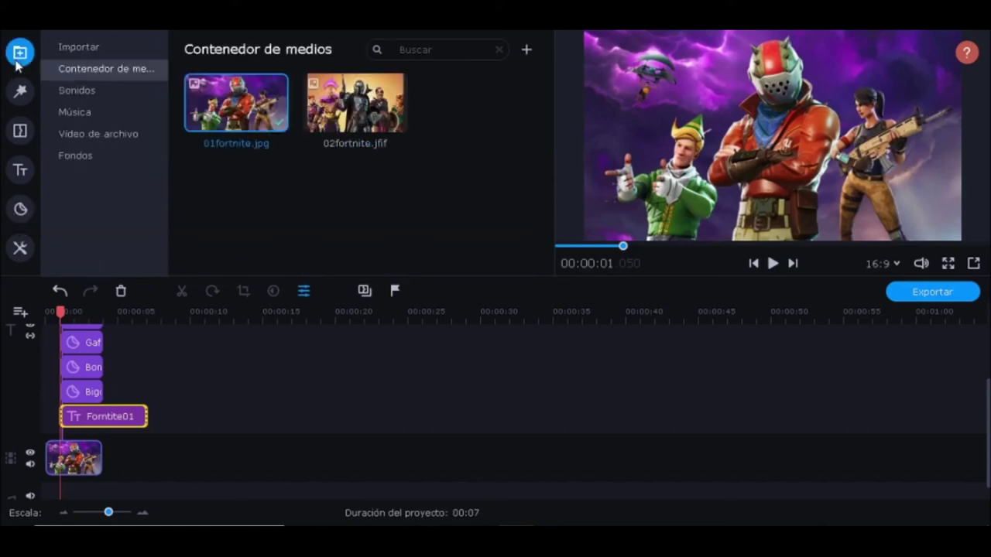
click(72, 314)
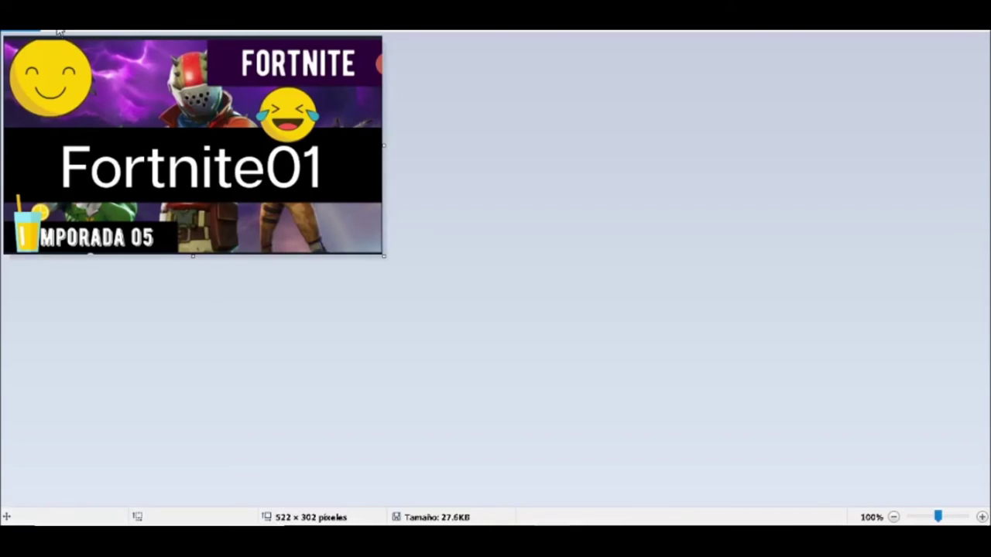
Paste the captured screenshot into Paint and zoom the canvas out to 50%.
click(59, 31)
click(20, 74)
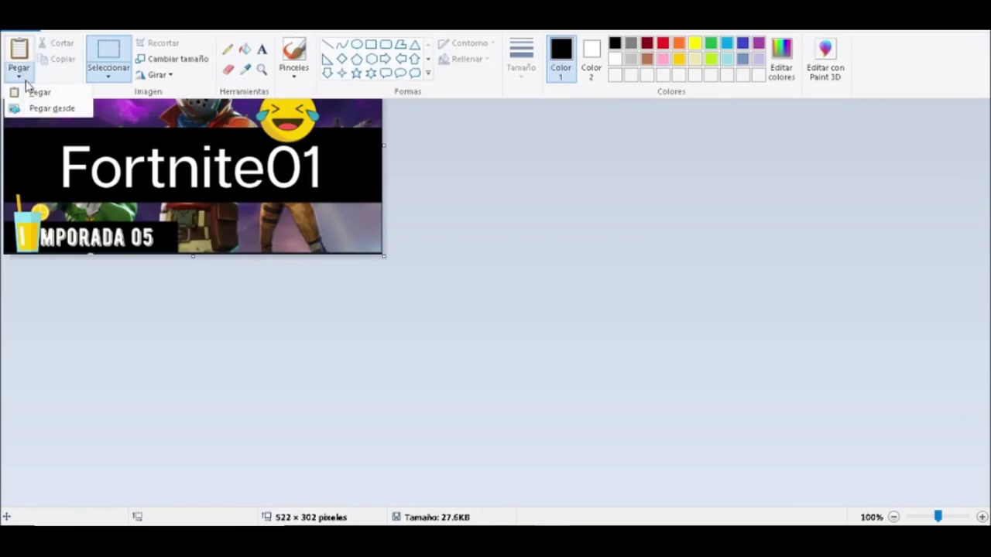
click(38, 92)
click(95, 34)
click(48, 45)
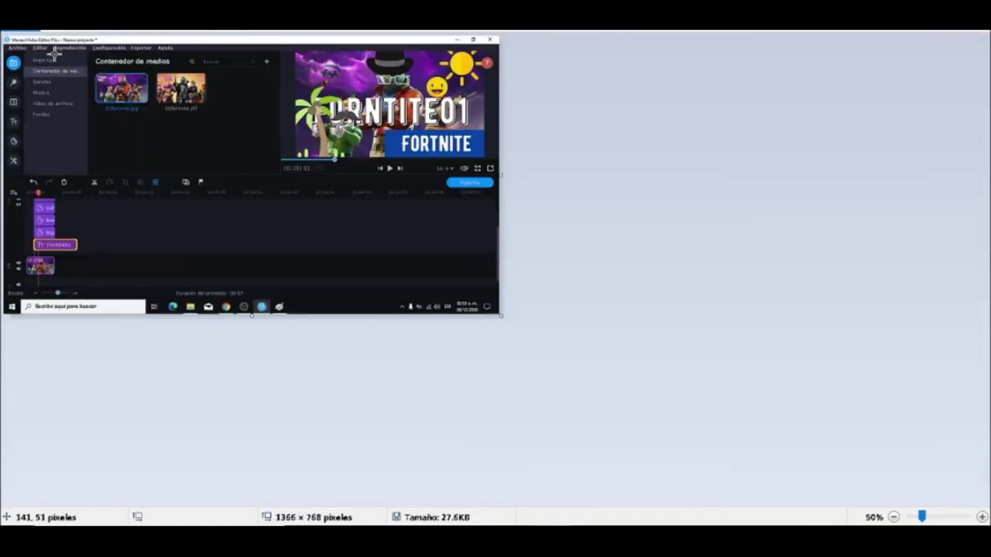
Select the thumbnail preview, move it to the top-left corner, and shrink the canvas to fit it.
drag(246, 181, 499, 36)
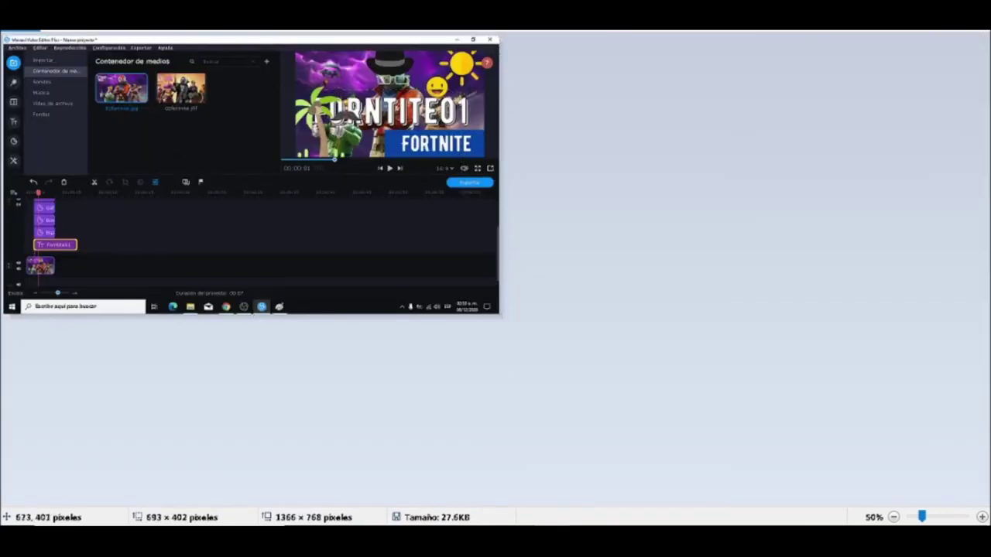
click(62, 33)
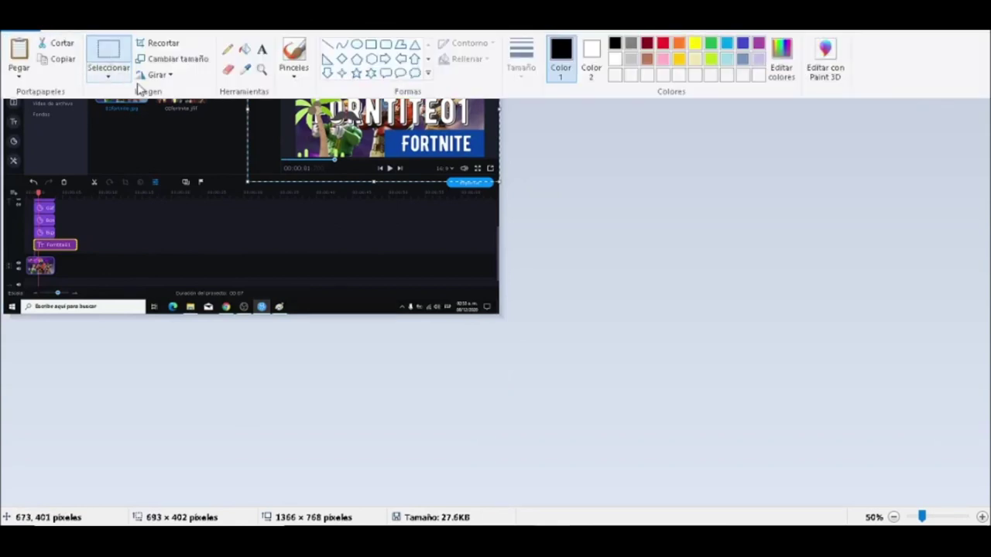
click(109, 73)
drag(380, 128, 90, 116)
drag(499, 314, 198, 145)
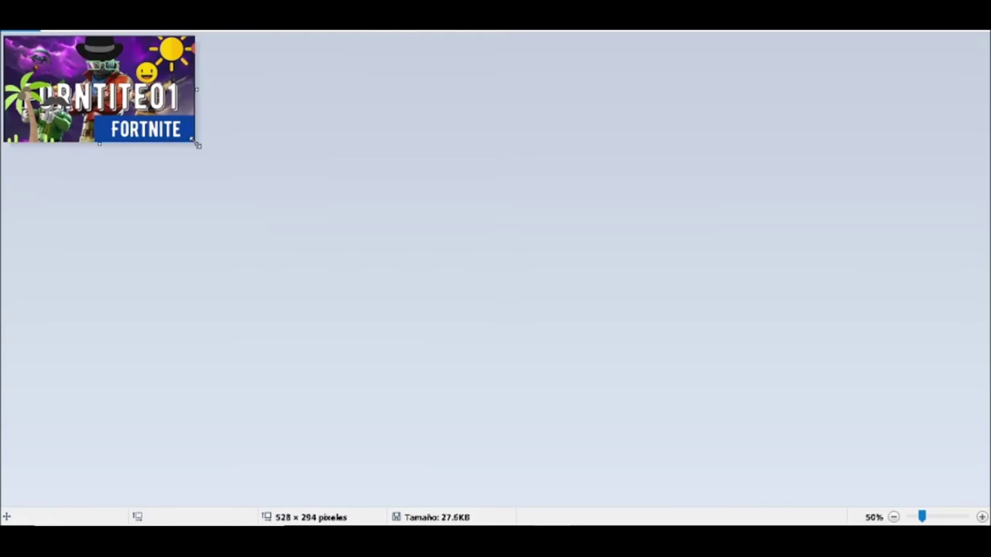
click(96, 33)
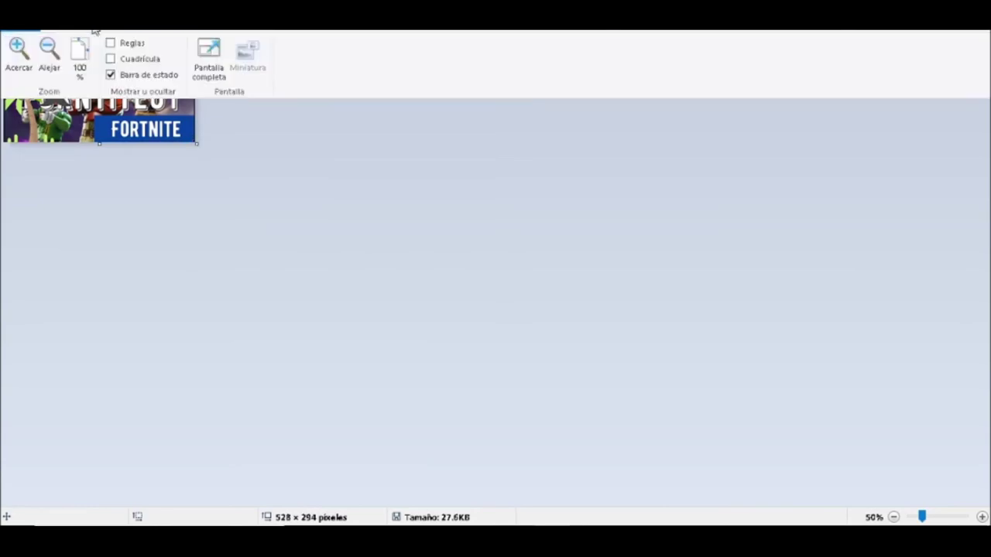
click(15, 48)
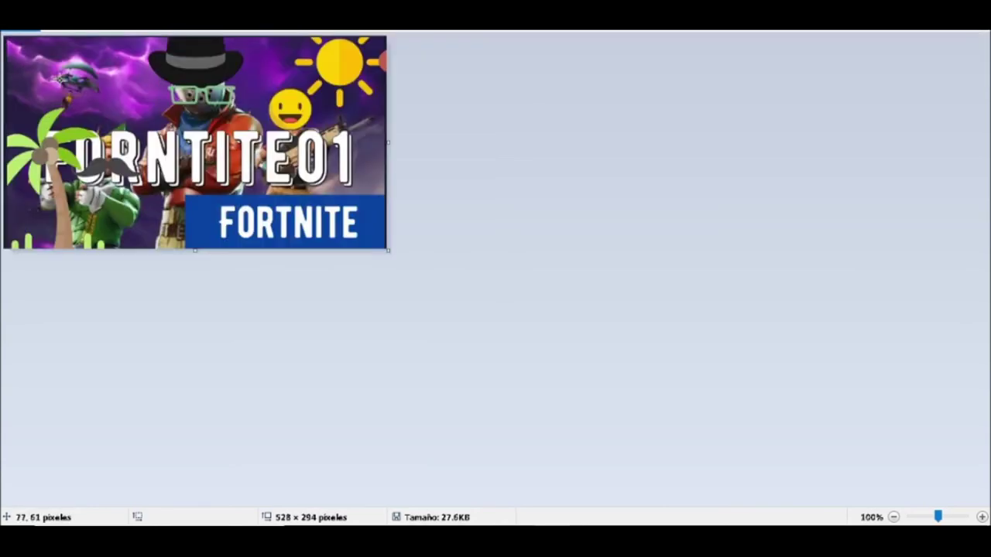
click(23, 33)
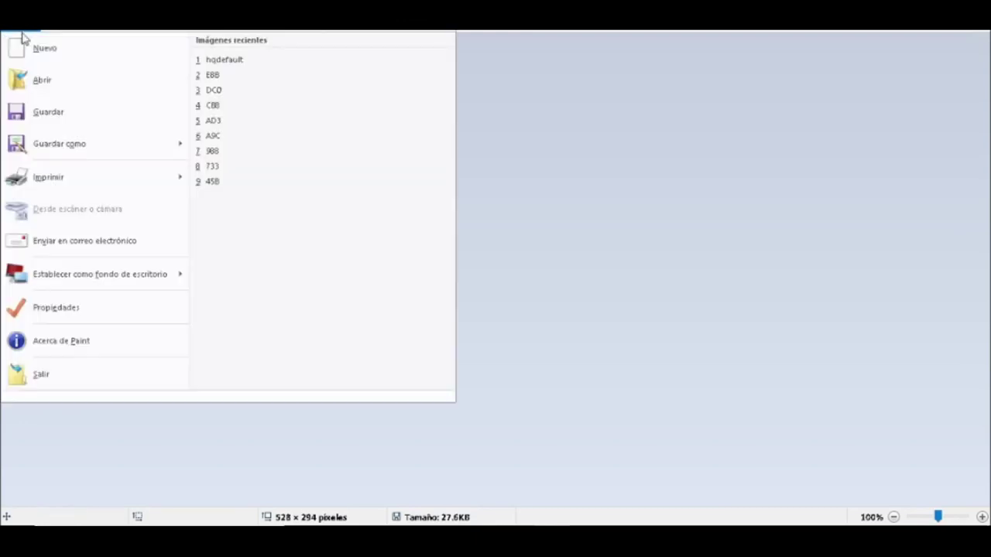
click(81, 153)
text(78426874267846287)
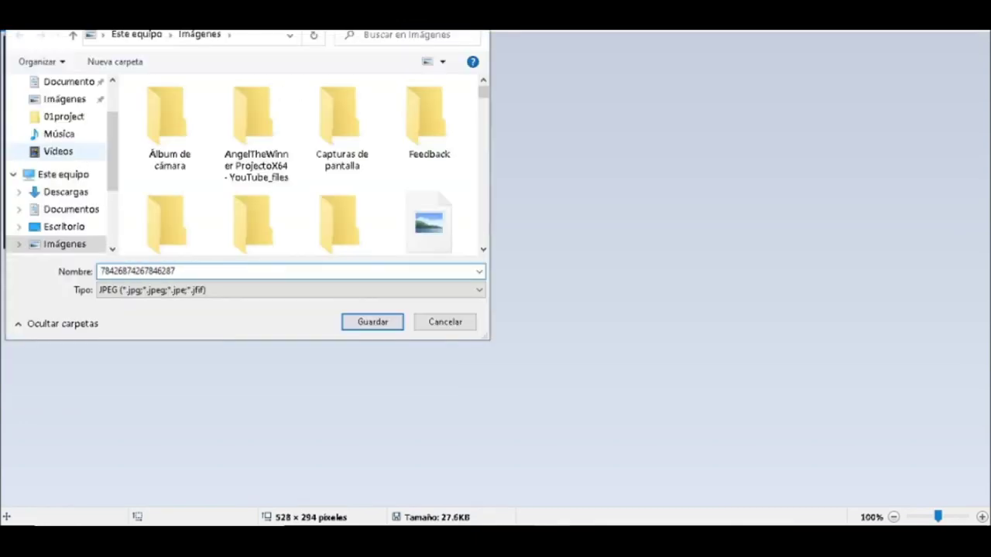
key(Return)
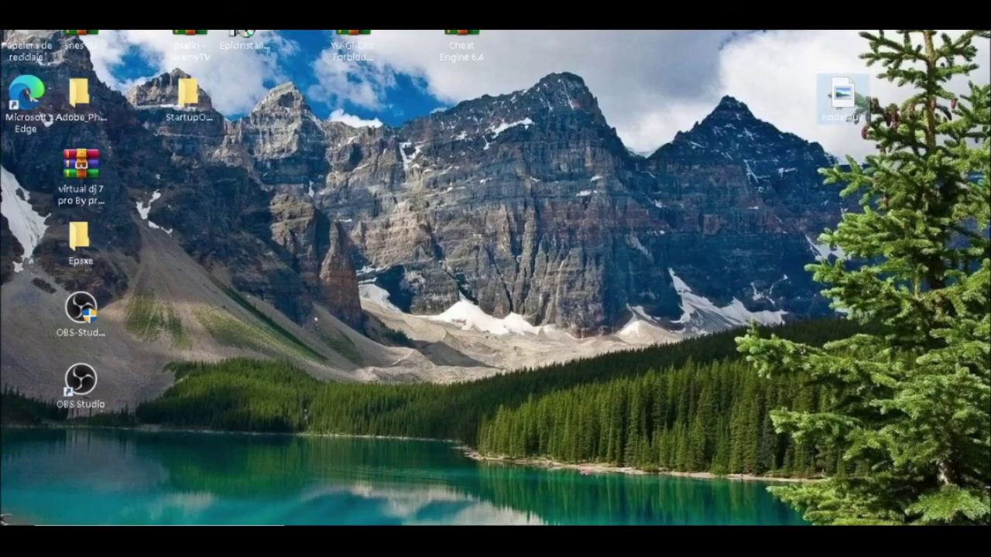
mouse_move(479, 542)
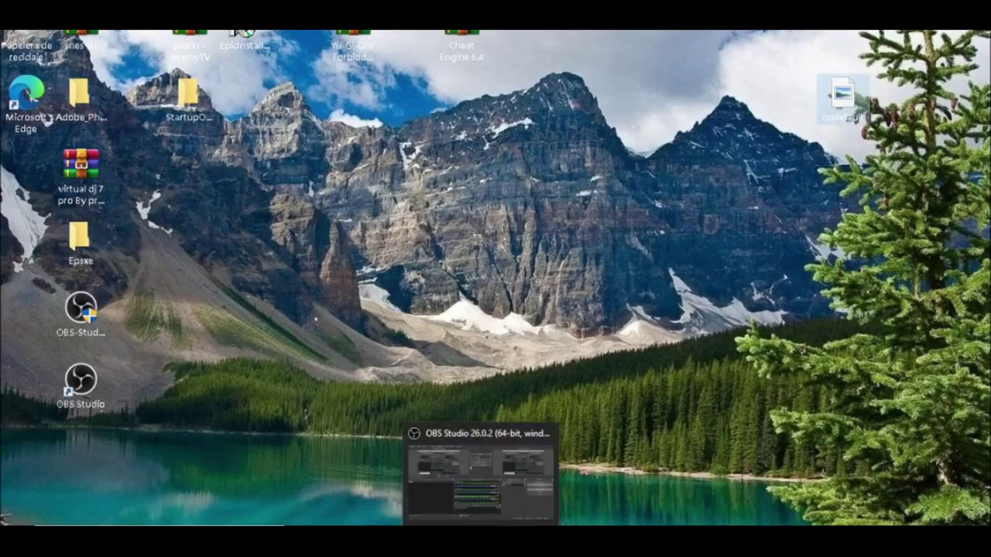
click(480, 474)
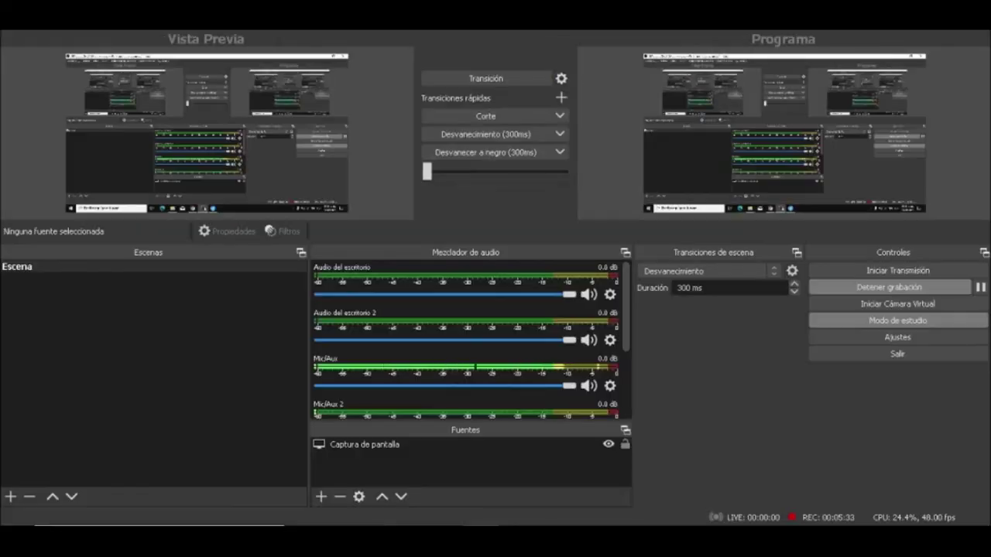